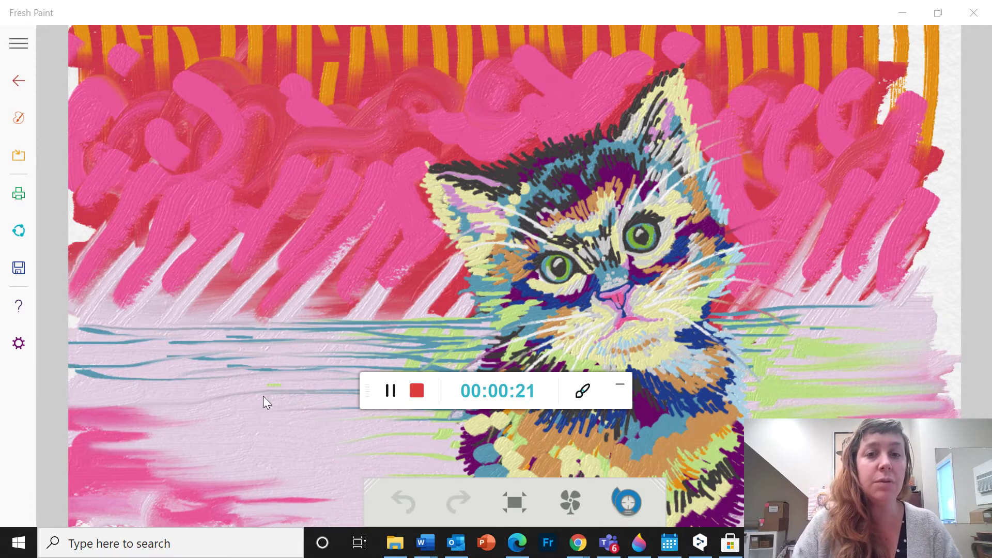
Step: Find the Office app through Windows search for 'office', open it and go to its PowerPoint section
{"action": "left_click", "coordinate": [197, 548]}
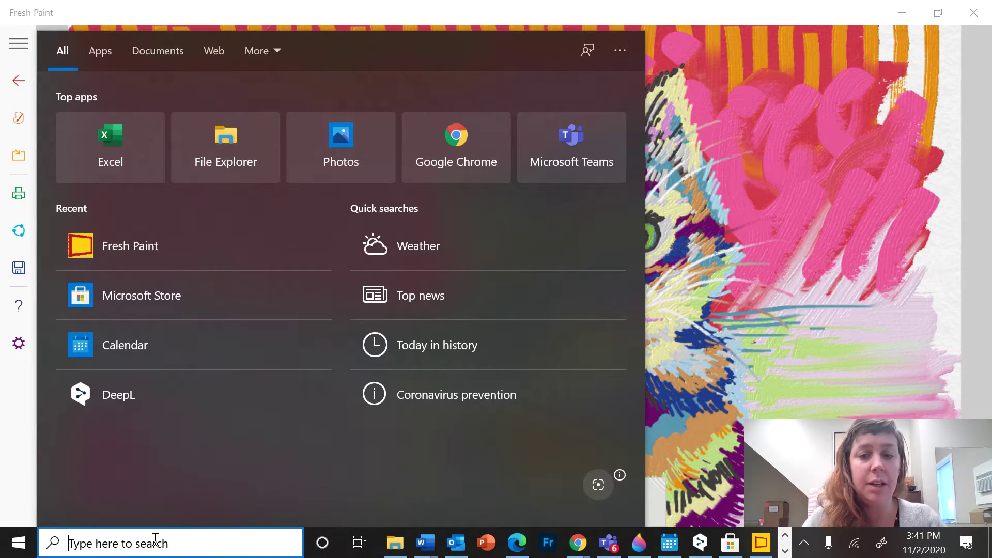
{"action": "type", "text": "powerpoint"}
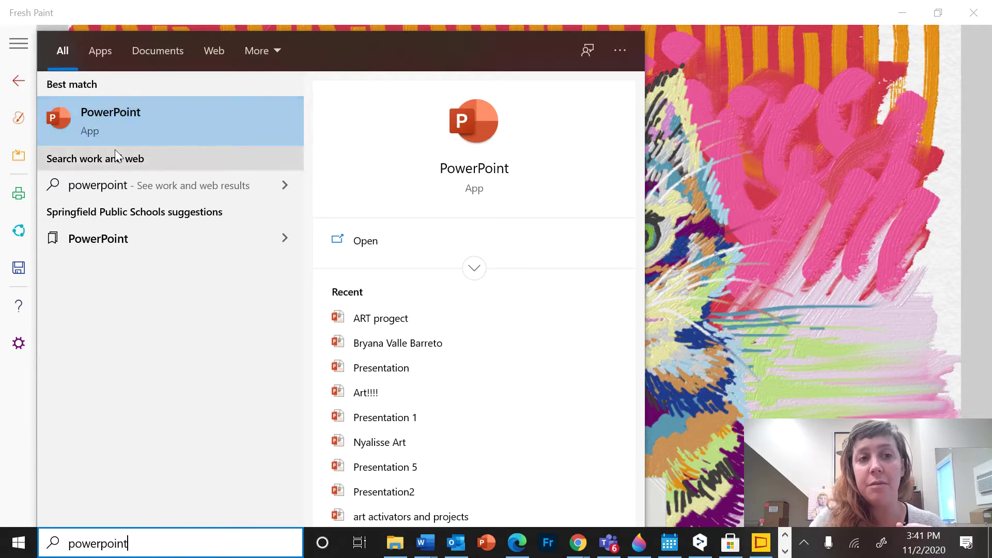
{"action": "key", "text": "BackSpace"}
{"action": "key", "text": "BackSpace"}
{"action": "key", "text": "BackSpace"}
{"action": "key", "text": "BackSpace"}
{"action": "key", "text": "BackSpace"}
{"action": "key", "text": "BackSpace"}
{"action": "key", "text": "BackSpace"}
{"action": "key", "text": "BackSpace"}
{"action": "key", "text": "BackSpace"}
{"action": "key", "text": "BackSpace"}
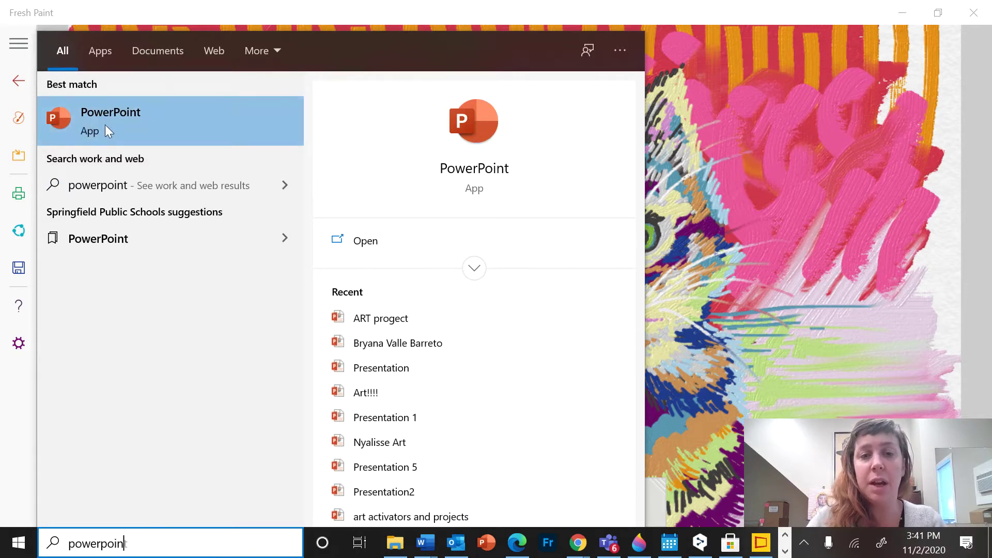
{"action": "type", "text": "office"}
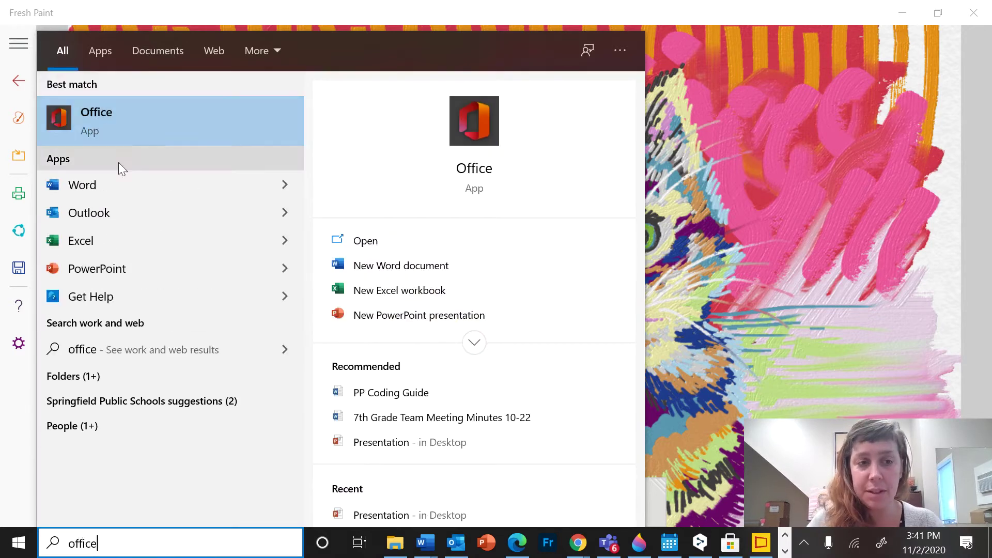
{"action": "left_click", "coordinate": [96, 121]}
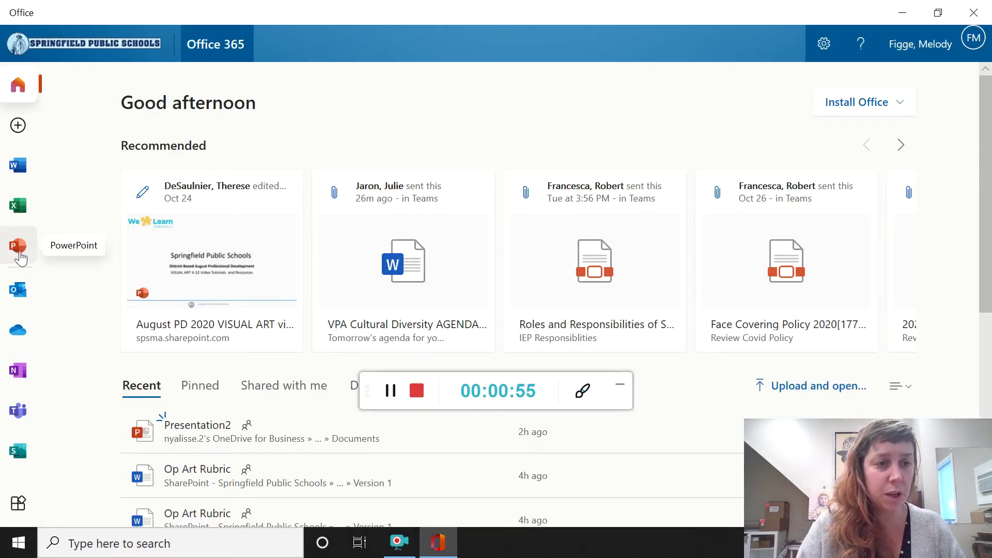
{"action": "left_click", "coordinate": [21, 251]}
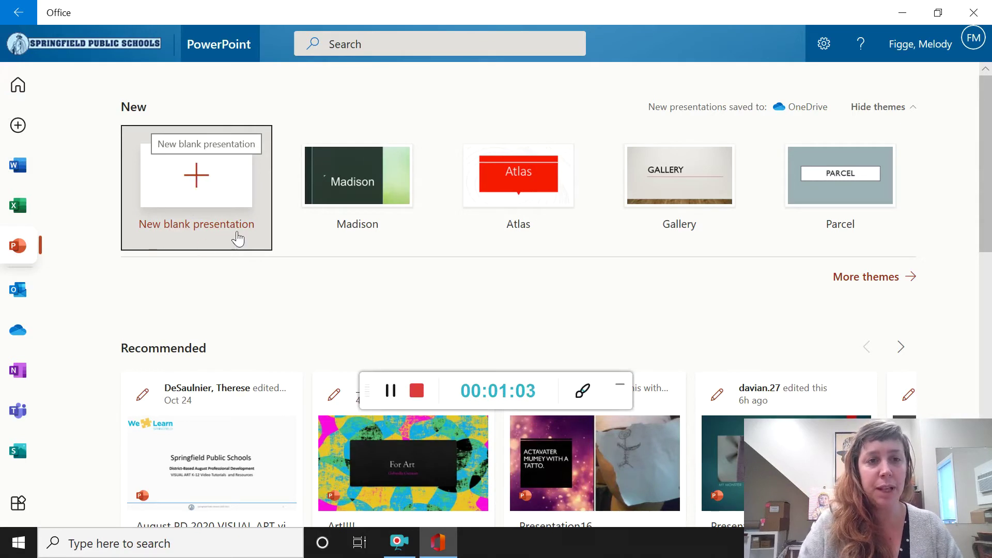
Step: Create a new blank presentation (Presentation 9) and add its first slide
{"action": "left_click", "coordinate": [196, 181]}
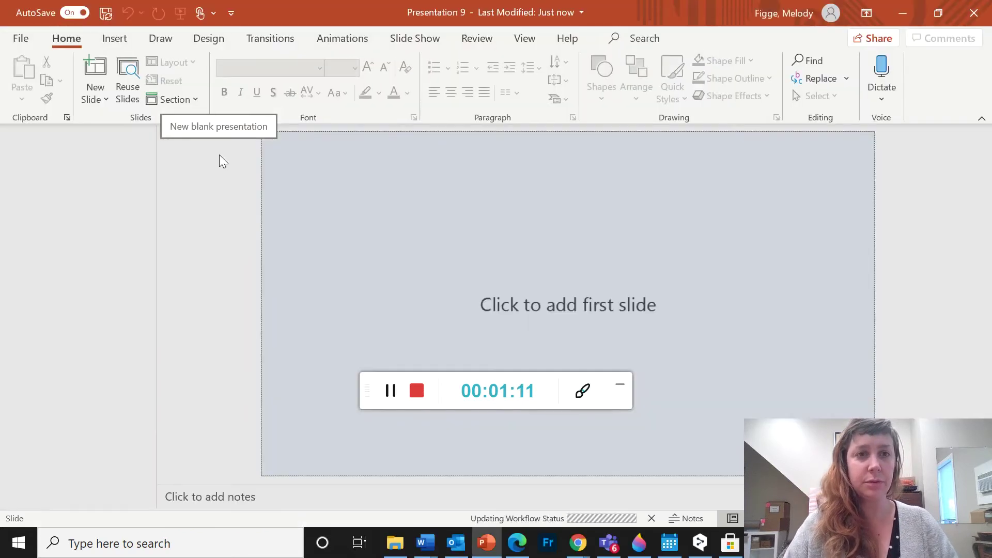
{"action": "left_click", "coordinate": [562, 293]}
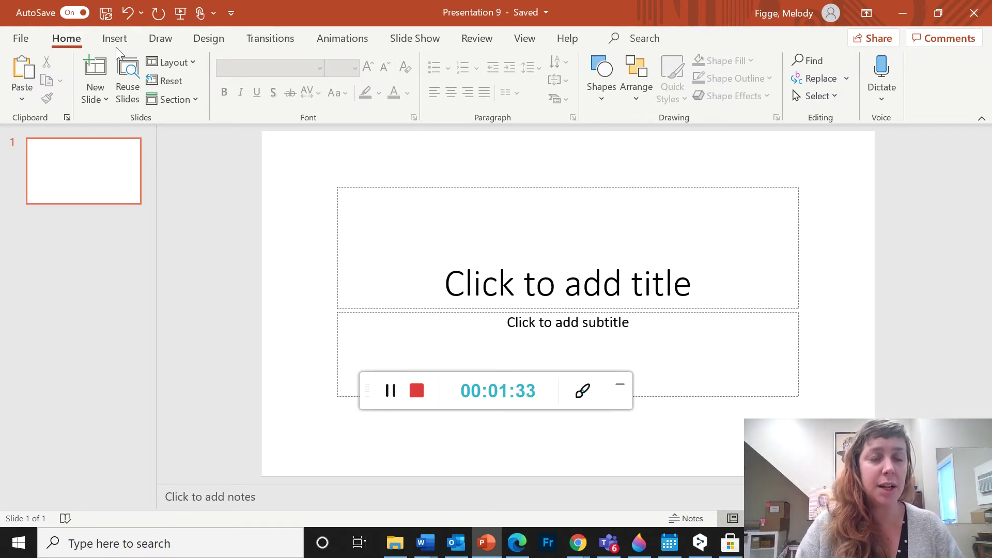
Step: Bring up the Design themes, with Ion previewed on the empty title slide
{"action": "left_click", "coordinate": [209, 39]}
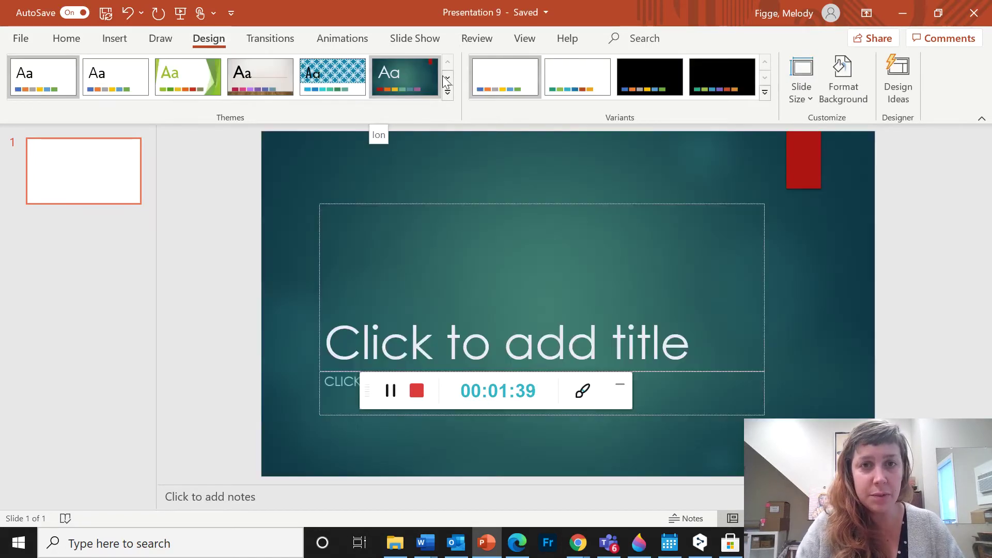
Step: Apply the water-droplet theme from the full theme list in its purple variant
{"action": "left_click", "coordinate": [447, 78]}
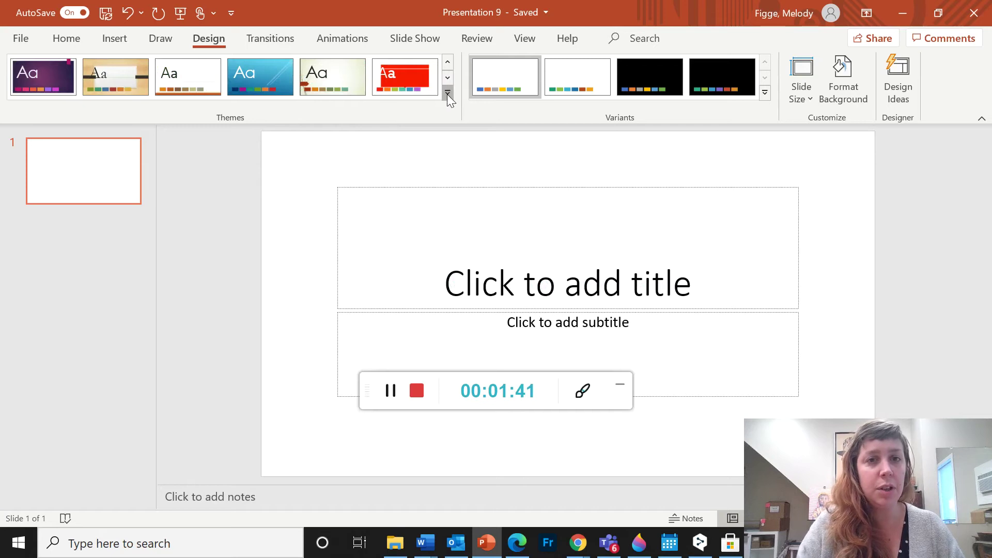
{"action": "left_click", "coordinate": [447, 93]}
{"action": "scroll", "coordinate": [208, 241], "scroll_direction": "down", "scroll_amount": 3}
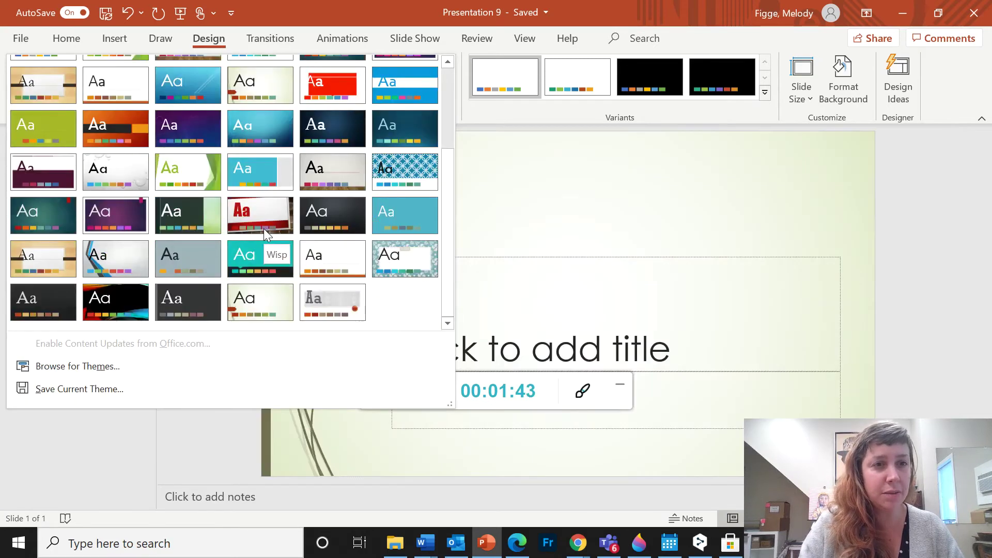
{"action": "left_click", "coordinate": [122, 175]}
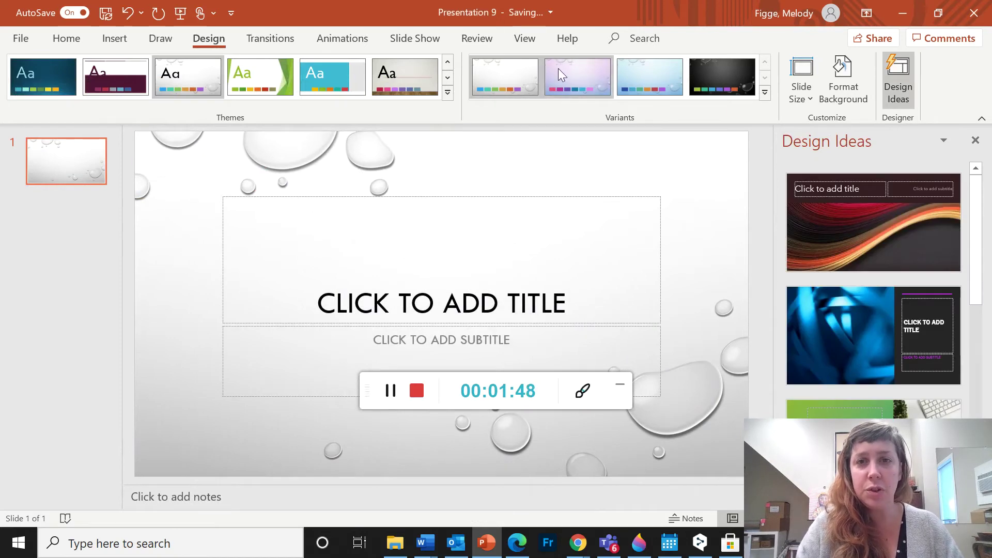
{"action": "left_click", "coordinate": [562, 68]}
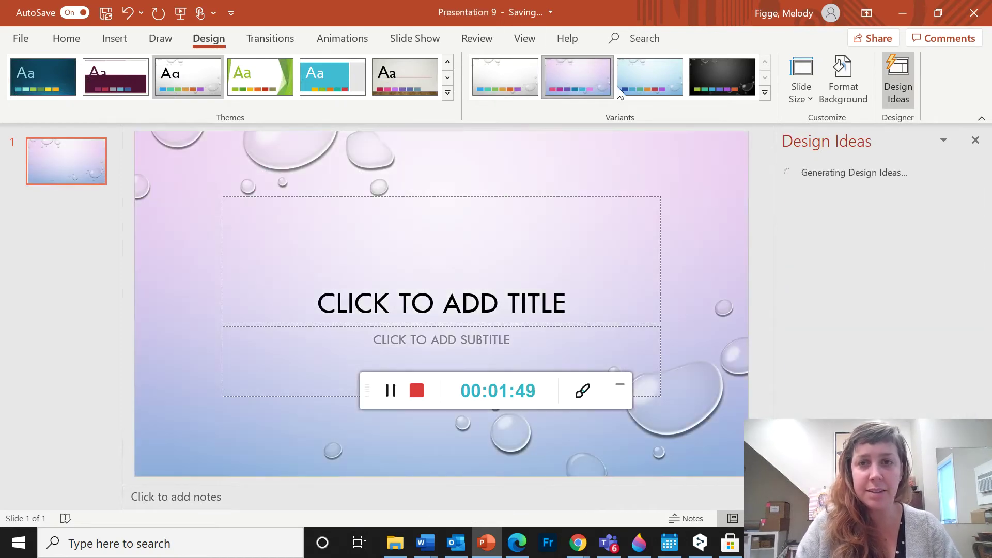
Step: Change the theme font pairing to Tw Cen MT-Rockwell
{"action": "left_click", "coordinate": [765, 93]}
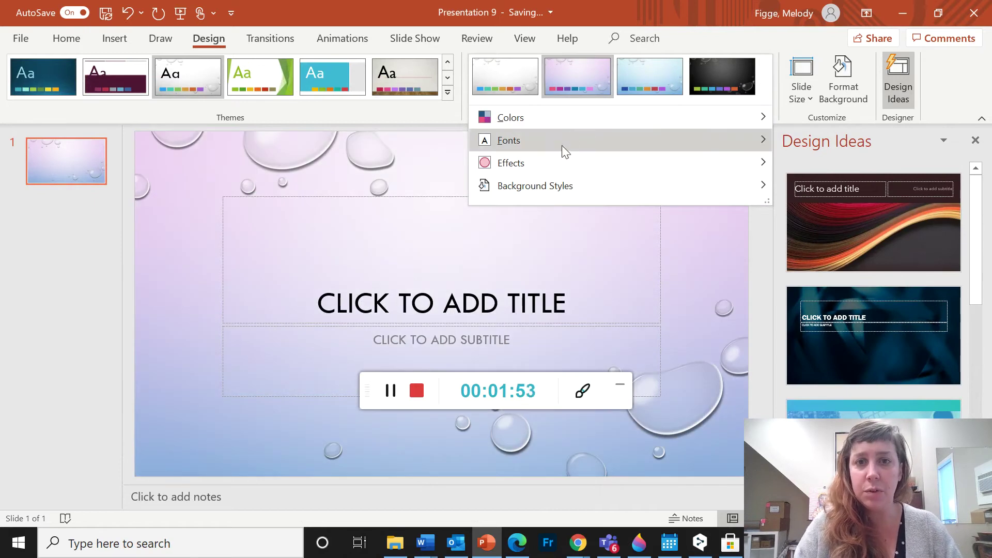
{"action": "mouse_move", "coordinate": [757, 120]}
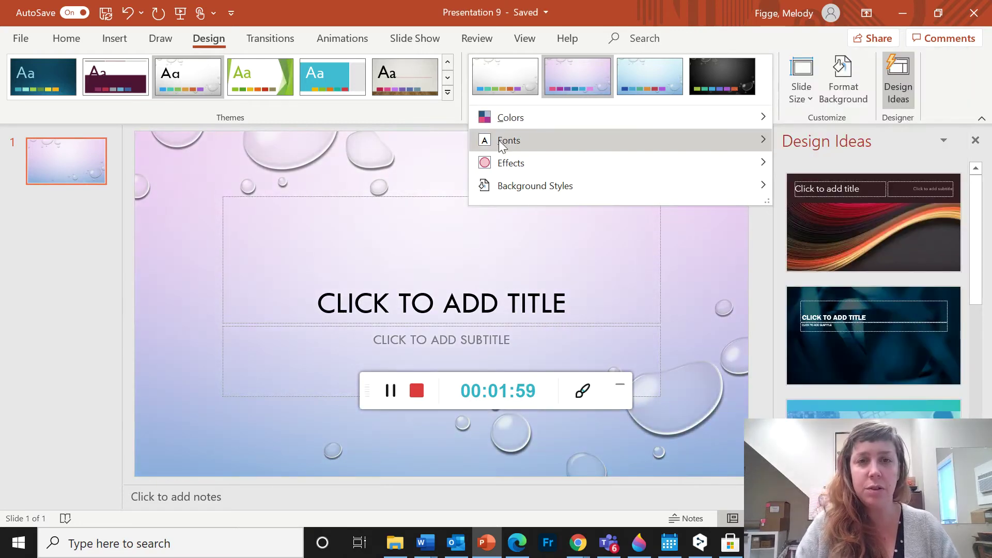
{"action": "mouse_move", "coordinate": [501, 146]}
{"action": "scroll", "coordinate": [852, 309], "scroll_direction": "down", "scroll_amount": 8}
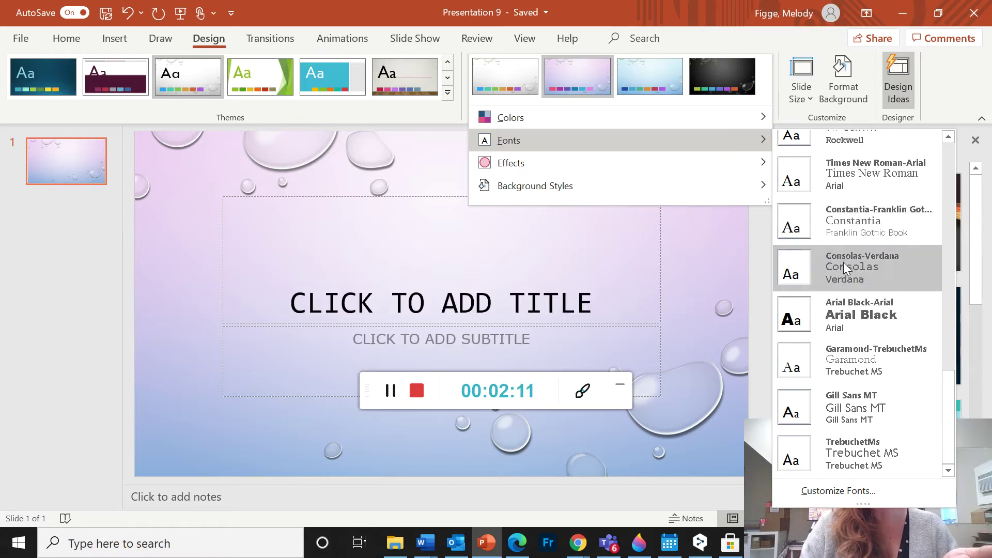
{"action": "left_click", "coordinate": [851, 144]}
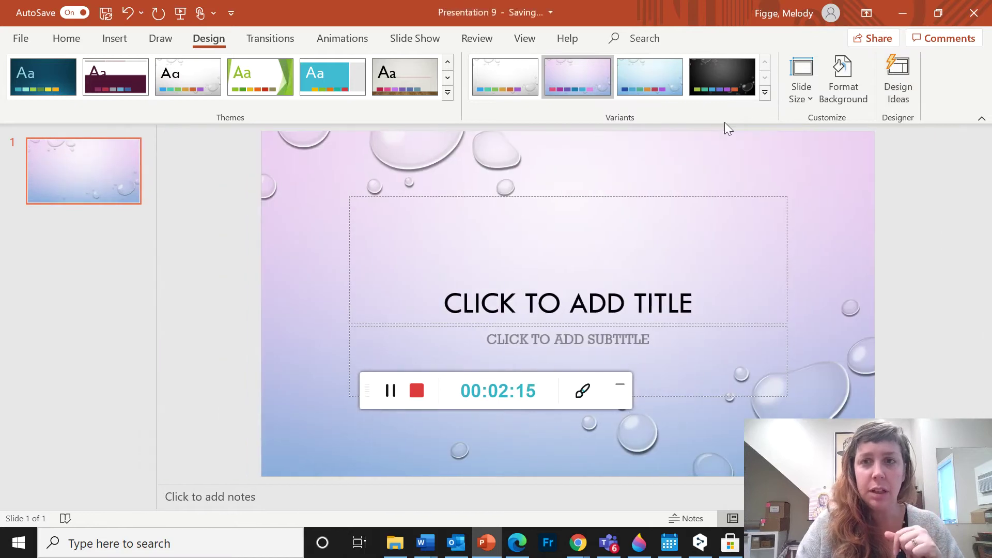
Step: Look over the background style options and close them without changing anything
{"action": "left_click", "coordinate": [764, 93]}
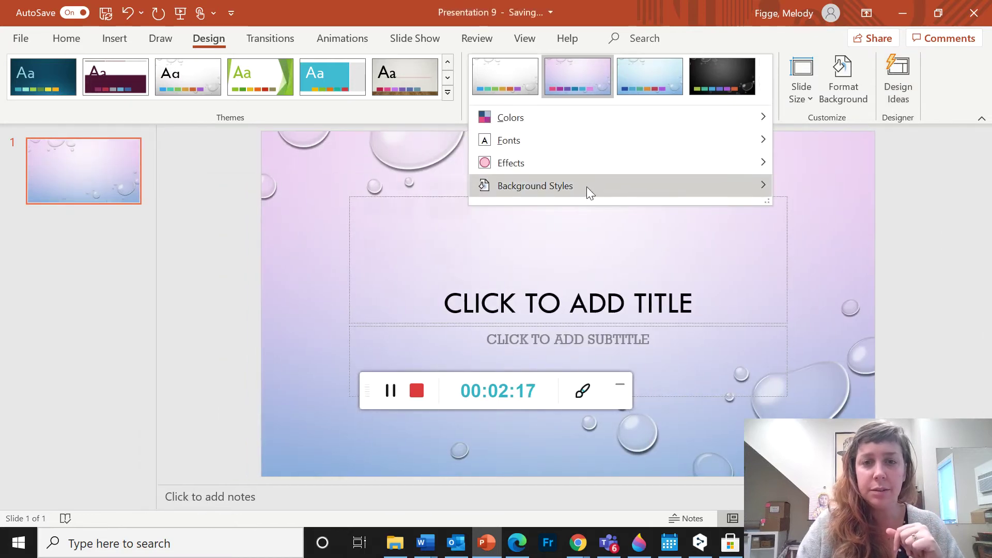
{"action": "mouse_move", "coordinate": [587, 187]}
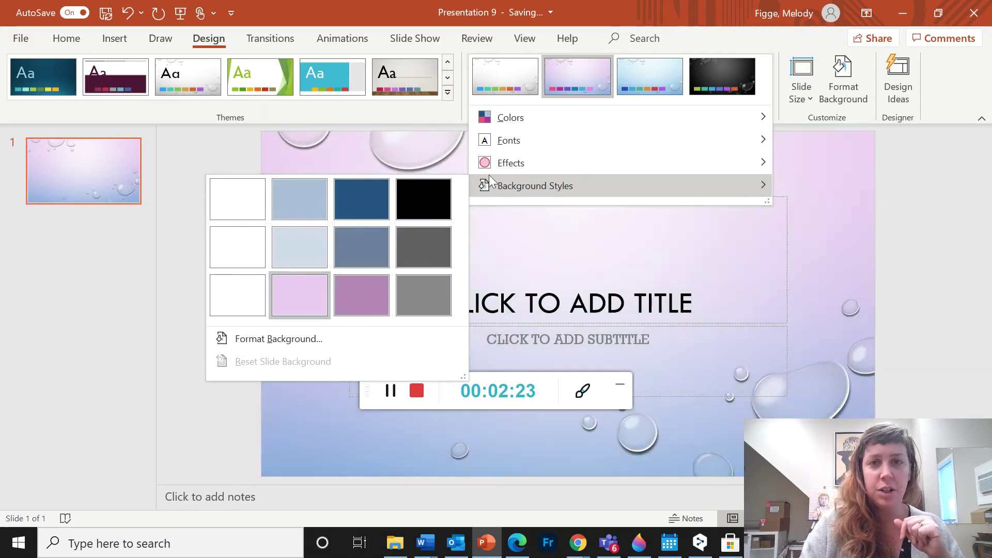
{"action": "left_click", "coordinate": [686, 40]}
{"action": "left_click", "coordinate": [689, 38]}
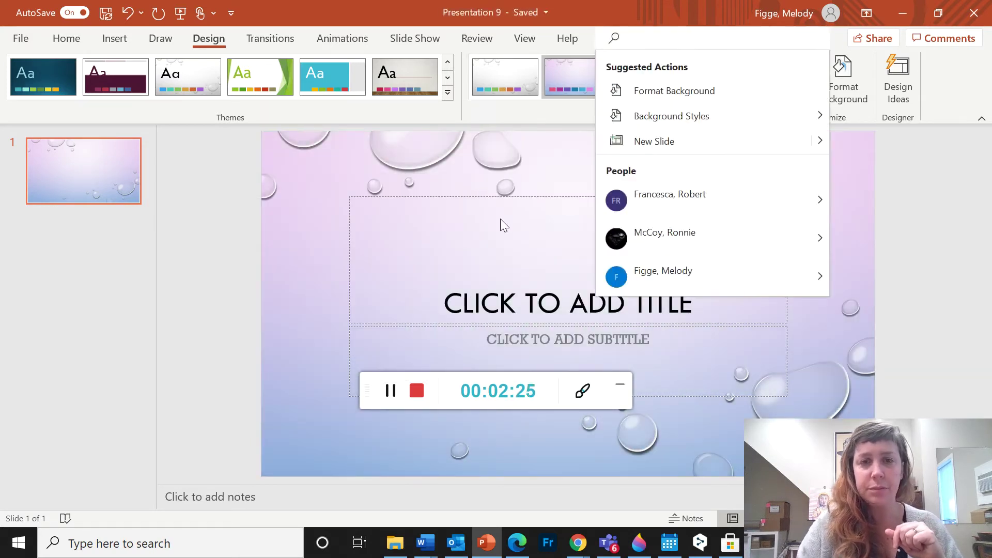
{"action": "left_click", "coordinate": [99, 251]}
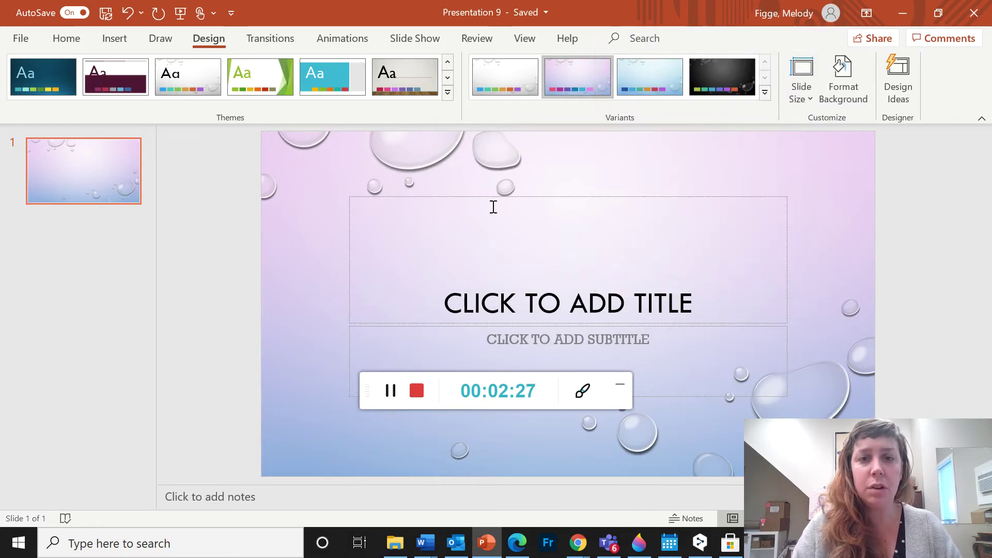
Step: Enter MS. FIGGE'S ARTWORK as the title slide's heading
{"action": "left_click", "coordinate": [523, 310]}
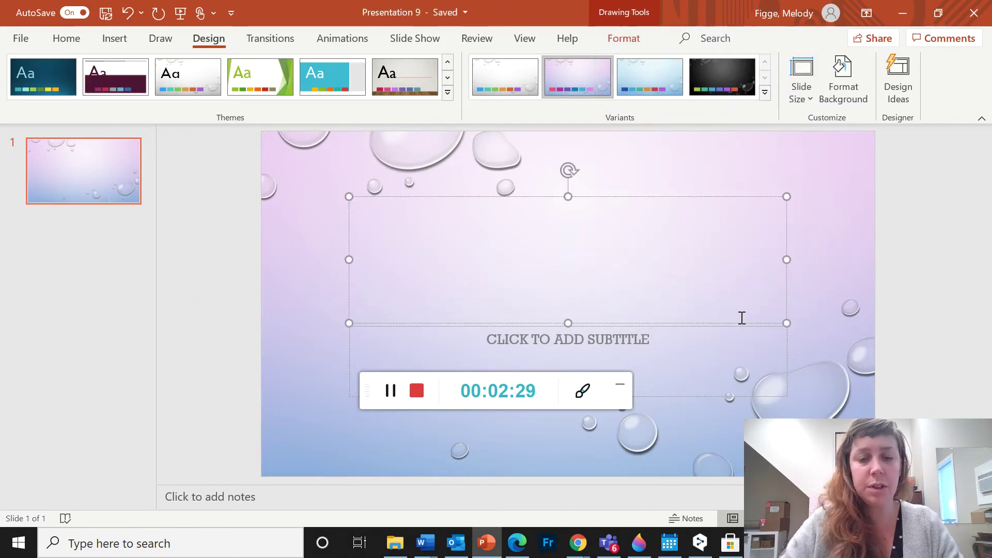
{"action": "type", "text": "MS"}
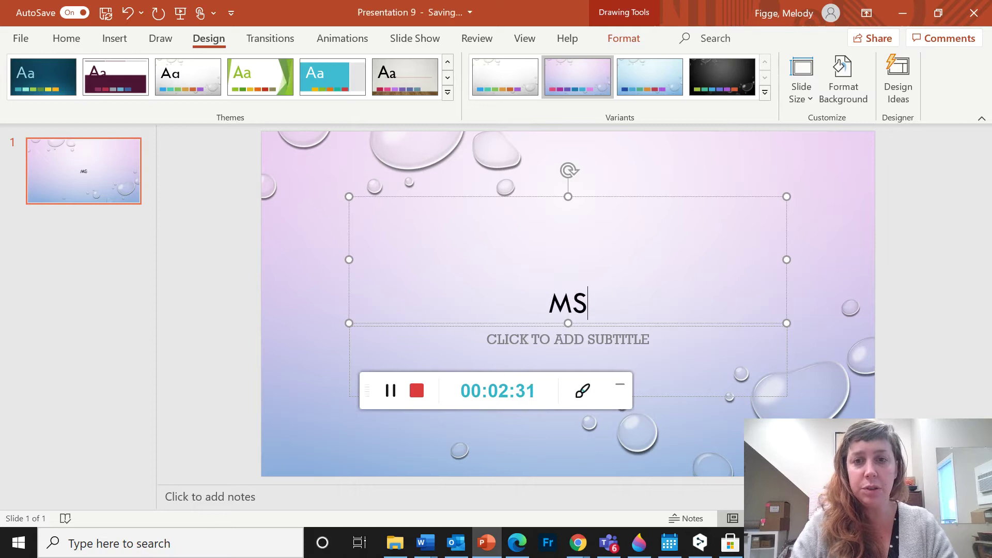
{"action": "type", "text": ". FI"}
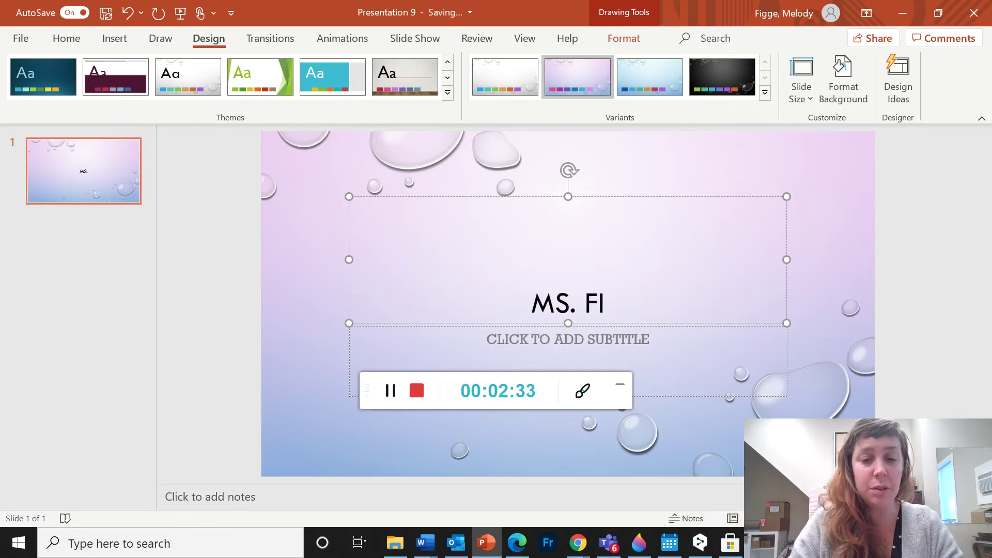
{"action": "type", "text": "GGE'S A"}
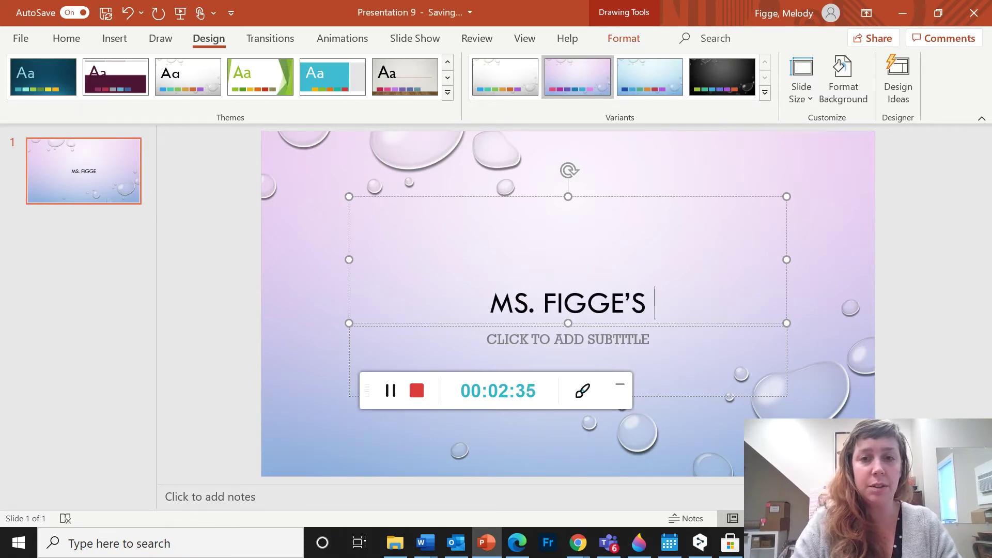
{"action": "type", "text": "RTWORK"}
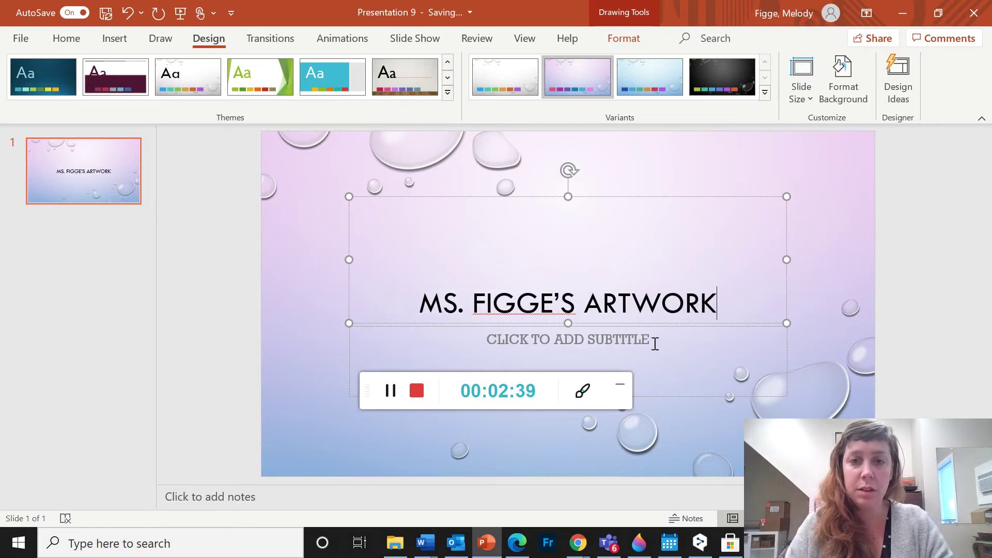
{"action": "left_click", "coordinate": [826, 328]}
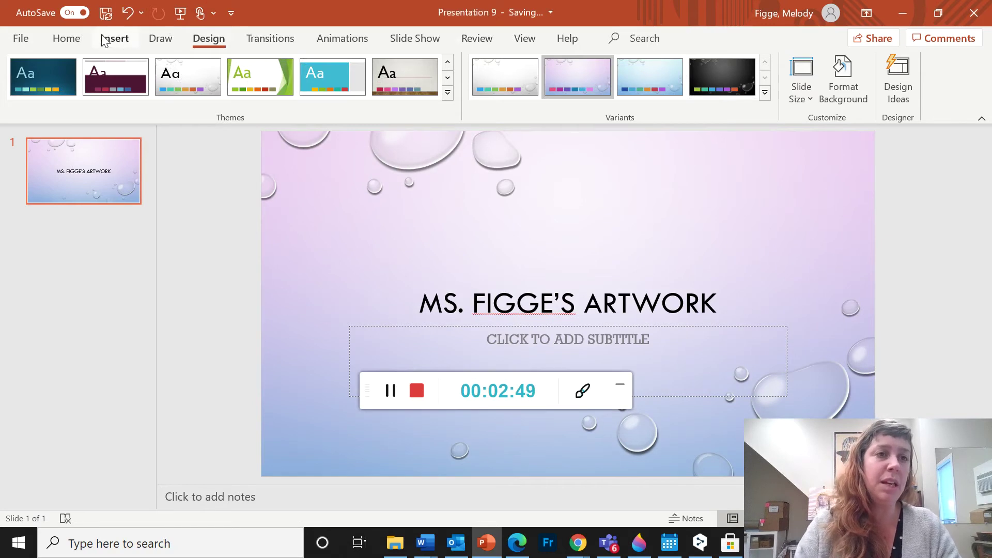
{"action": "left_click", "coordinate": [113, 47]}
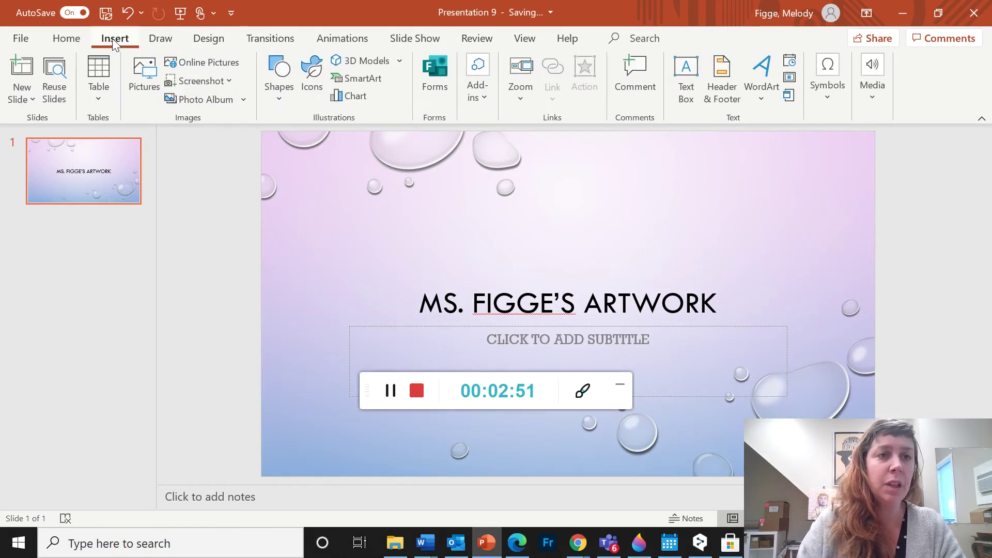
{"action": "left_click", "coordinate": [24, 75]}
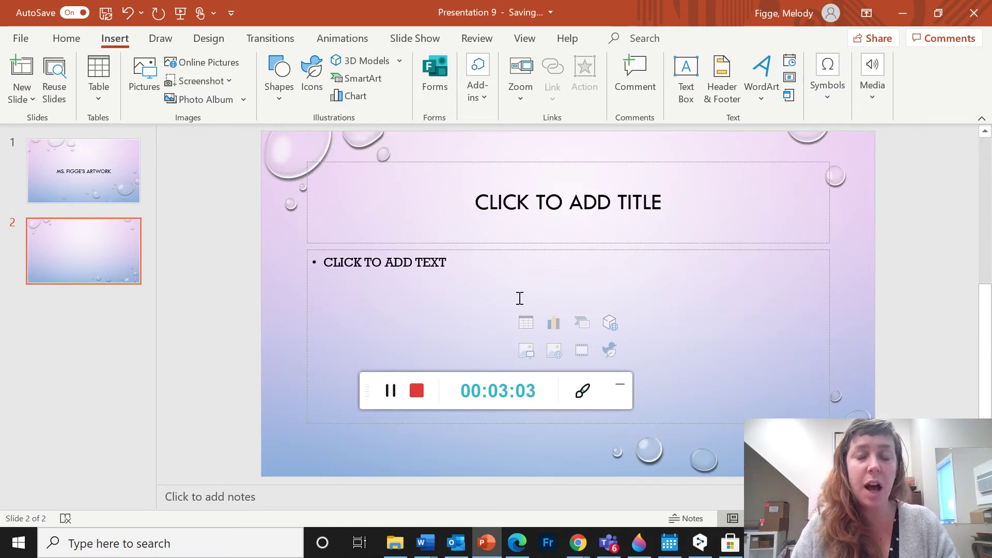
{"action": "left_click", "coordinate": [33, 99]}
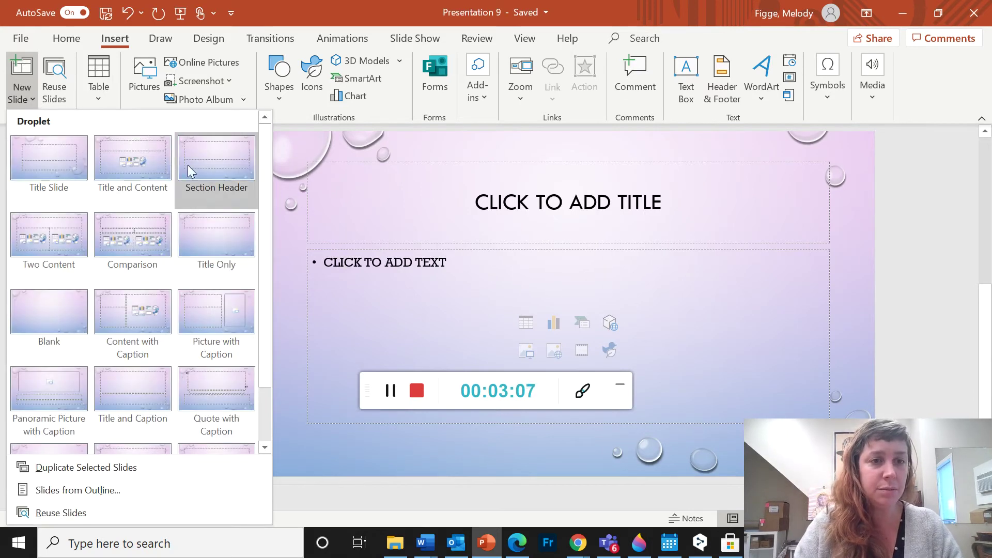
{"action": "scroll", "coordinate": [178, 245], "scroll_direction": "down", "scroll_amount": 1}
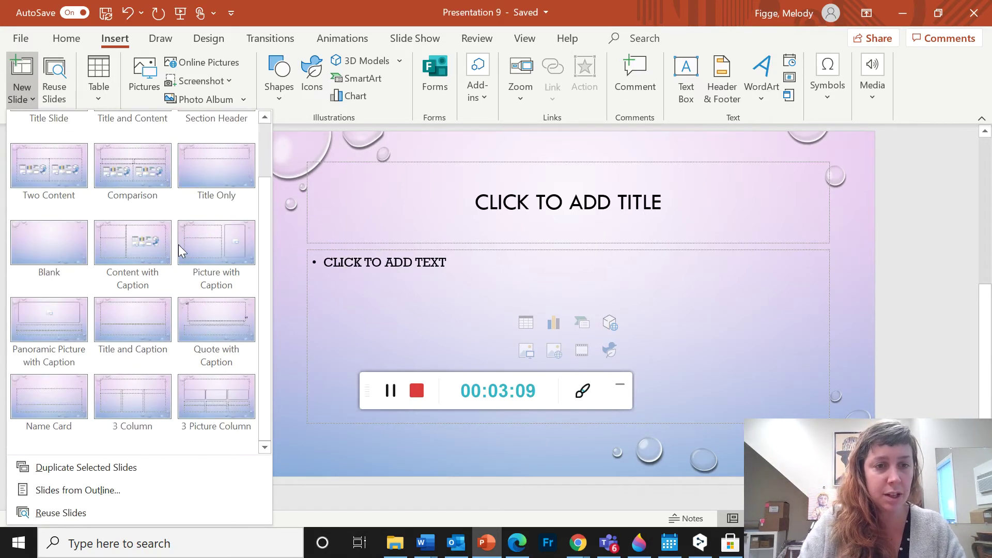
{"action": "scroll", "coordinate": [180, 311], "scroll_direction": "up", "scroll_amount": 1}
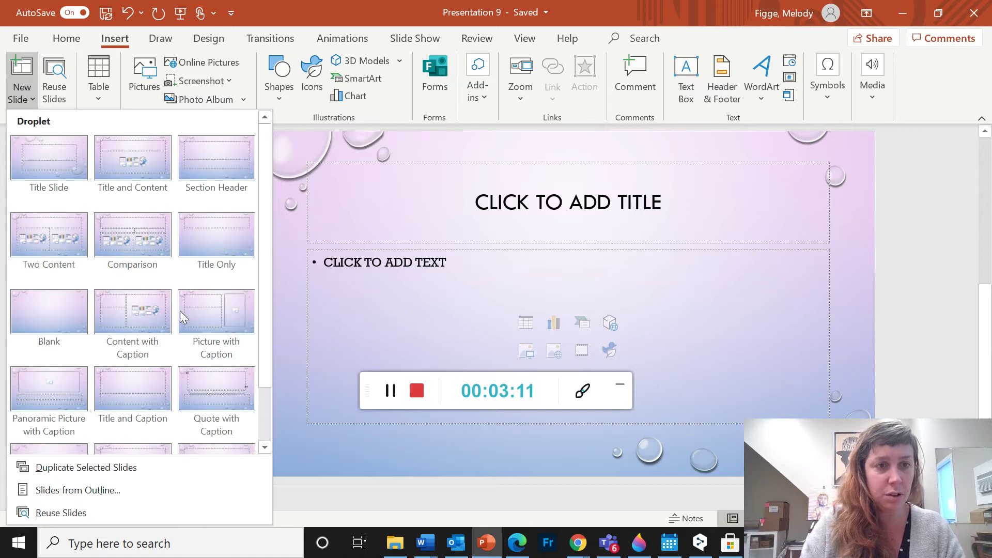
{"action": "left_click", "coordinate": [900, 220]}
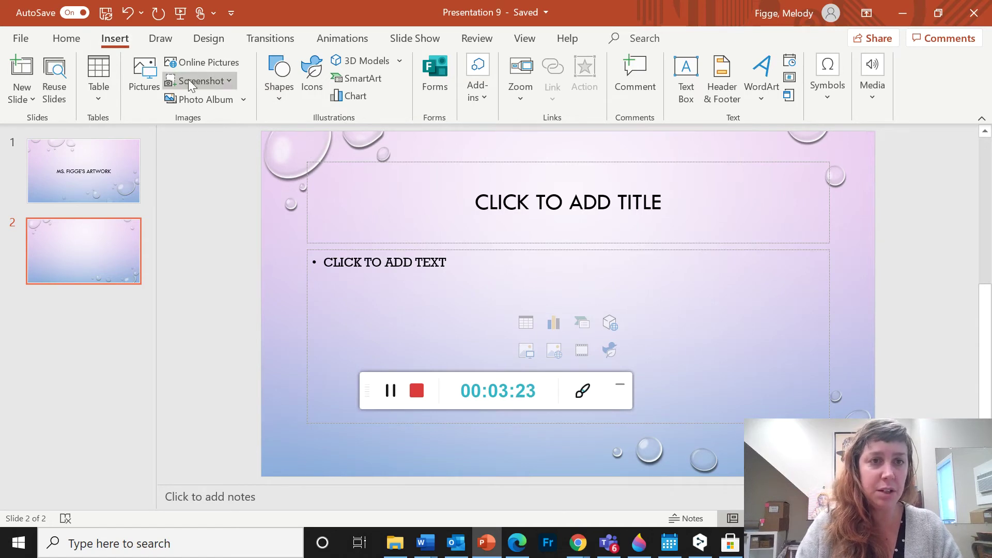
Step: Start inserting a picture and browse the OneDrive Camera Roll folder for photos
{"action": "left_click", "coordinate": [147, 71]}
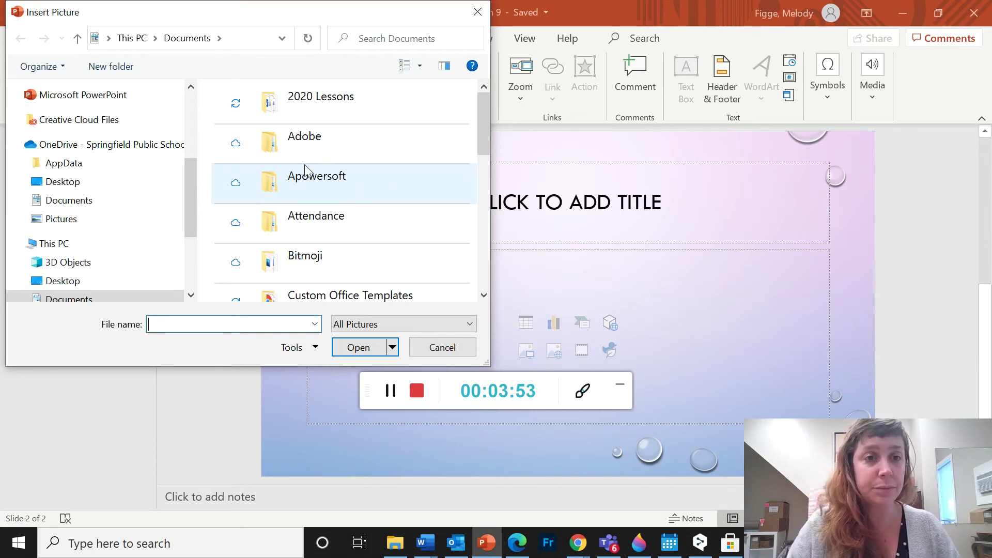
{"action": "scroll", "coordinate": [345, 209], "scroll_direction": "down", "scroll_amount": 2}
{"action": "scroll", "coordinate": [346, 208], "scroll_direction": "down", "scroll_amount": 3}
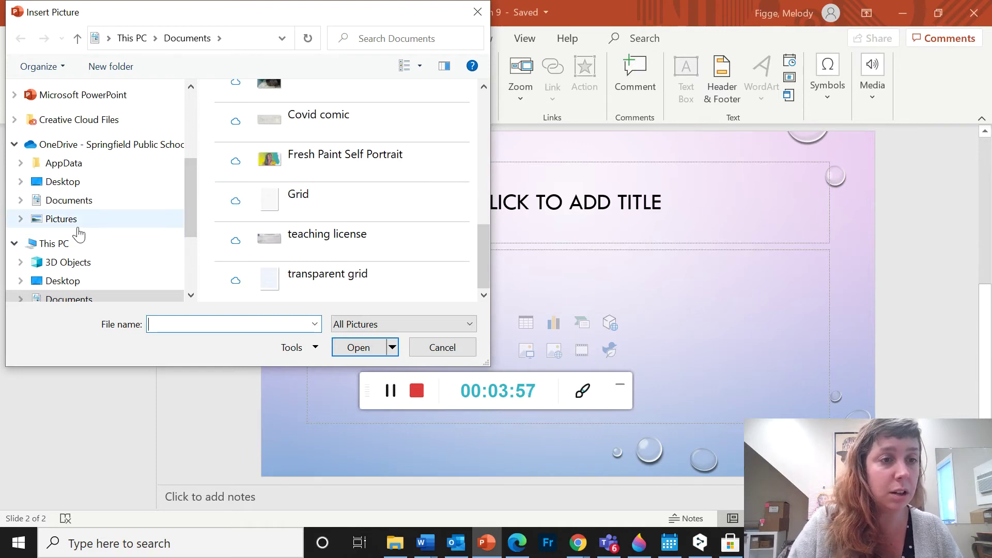
{"action": "left_click", "coordinate": [68, 221]}
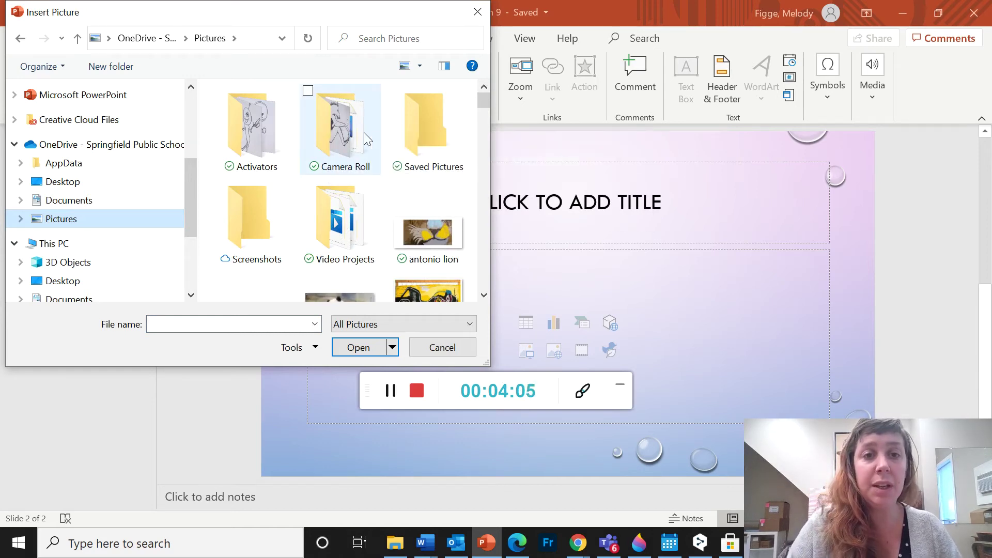
{"action": "left_click", "coordinate": [345, 126]}
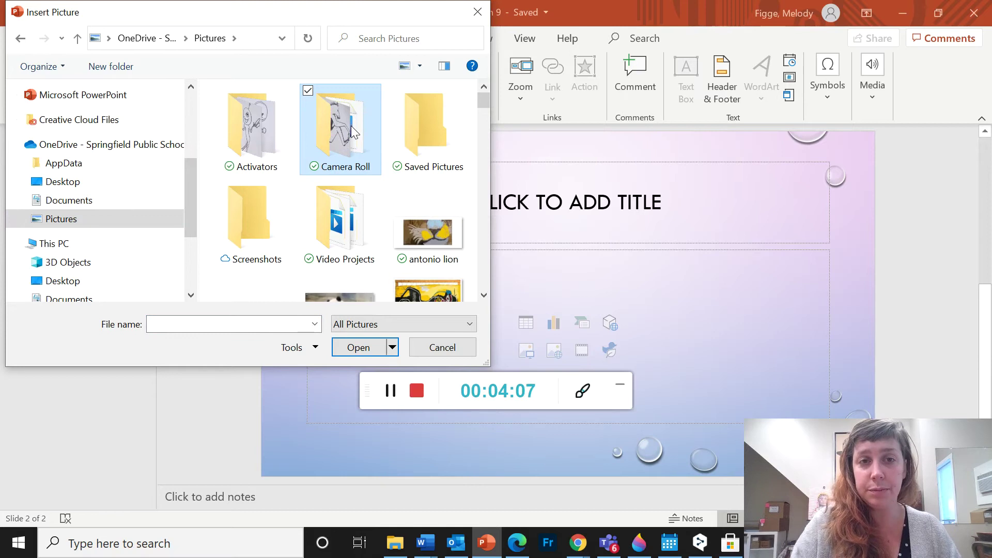
{"action": "double_click", "coordinate": [353, 132]}
{"action": "scroll", "coordinate": [425, 190], "scroll_direction": "down", "scroll_amount": 5}
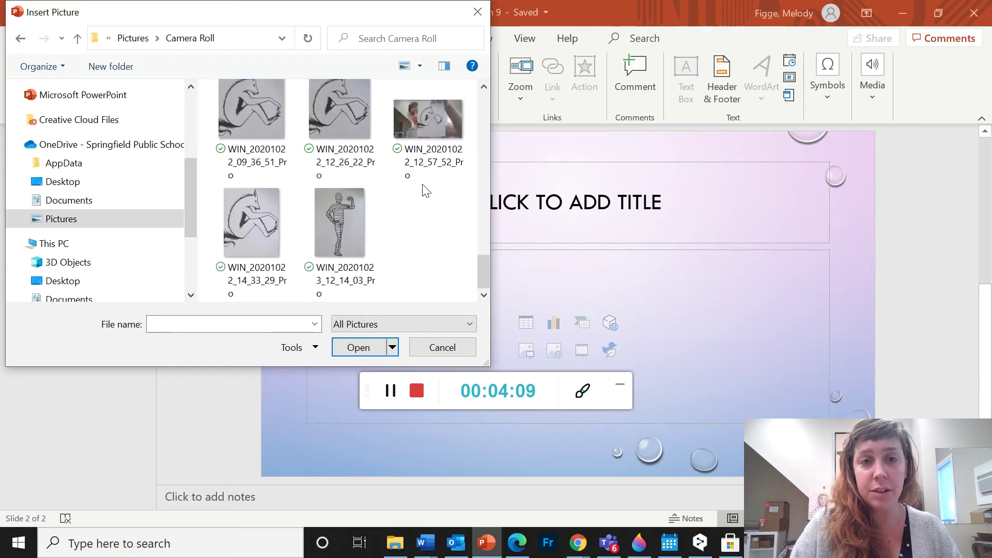
{"action": "scroll", "coordinate": [281, 207], "scroll_direction": "up", "scroll_amount": 2}
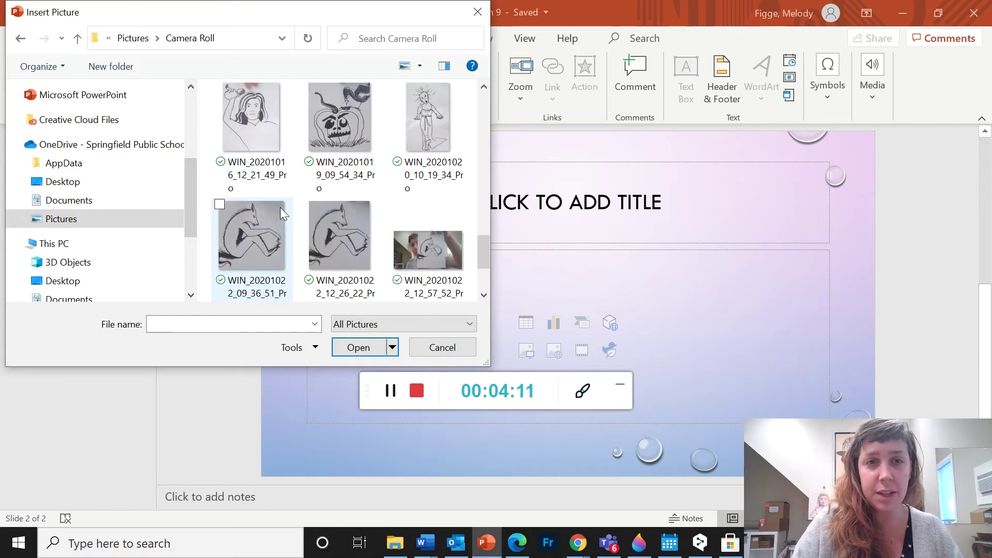
{"action": "scroll", "coordinate": [281, 207], "scroll_direction": "up", "scroll_amount": 2}
{"action": "scroll", "coordinate": [280, 208], "scroll_direction": "down", "scroll_amount": 2}
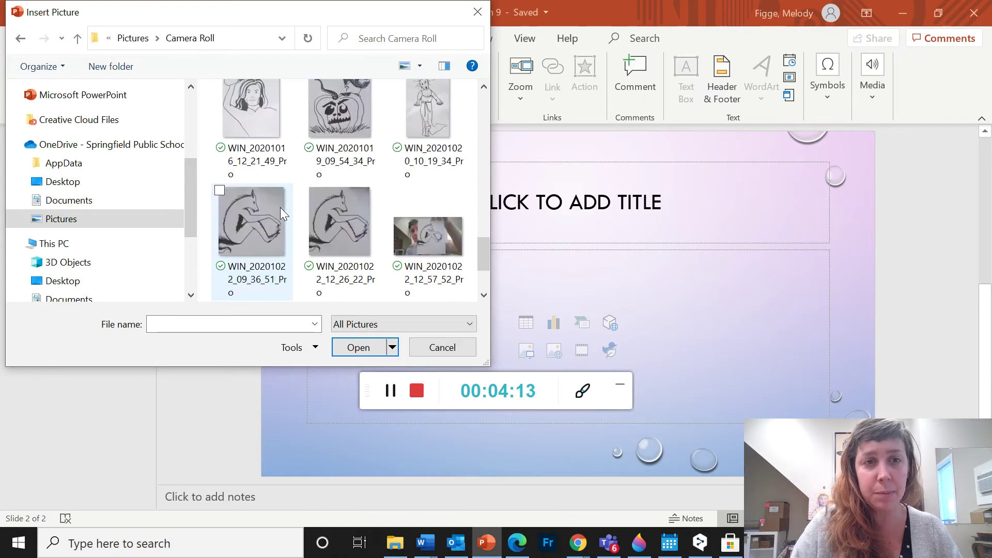
{"action": "scroll", "coordinate": [280, 207], "scroll_direction": "down", "scroll_amount": 2}
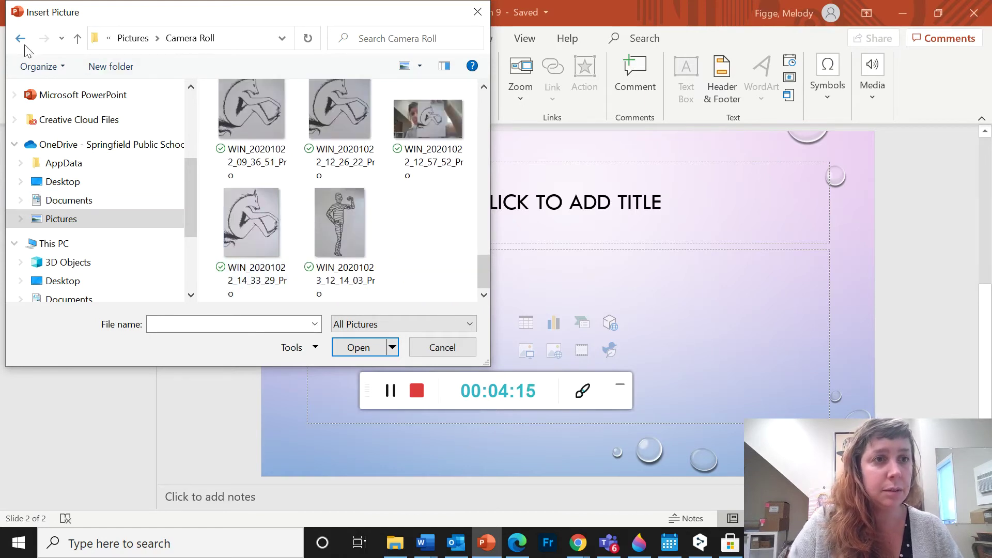
Step: Return to OneDrive Pictures and insert the Kitten Fresh Paint Finished painting on slide 2
{"action": "left_click", "coordinate": [21, 38]}
{"action": "scroll", "coordinate": [346, 199], "scroll_direction": "down", "scroll_amount": 3}
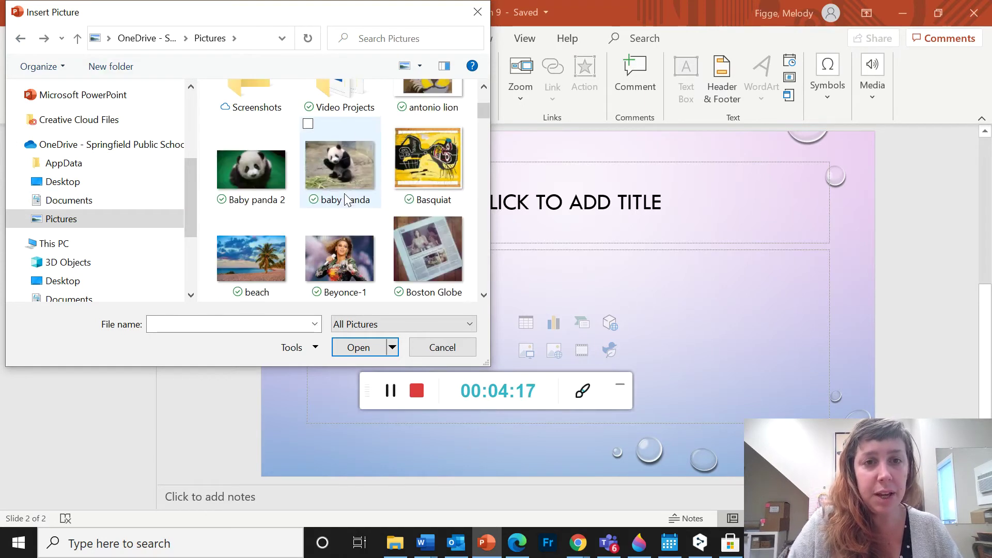
{"action": "scroll", "coordinate": [376, 209], "scroll_direction": "down", "scroll_amount": 5}
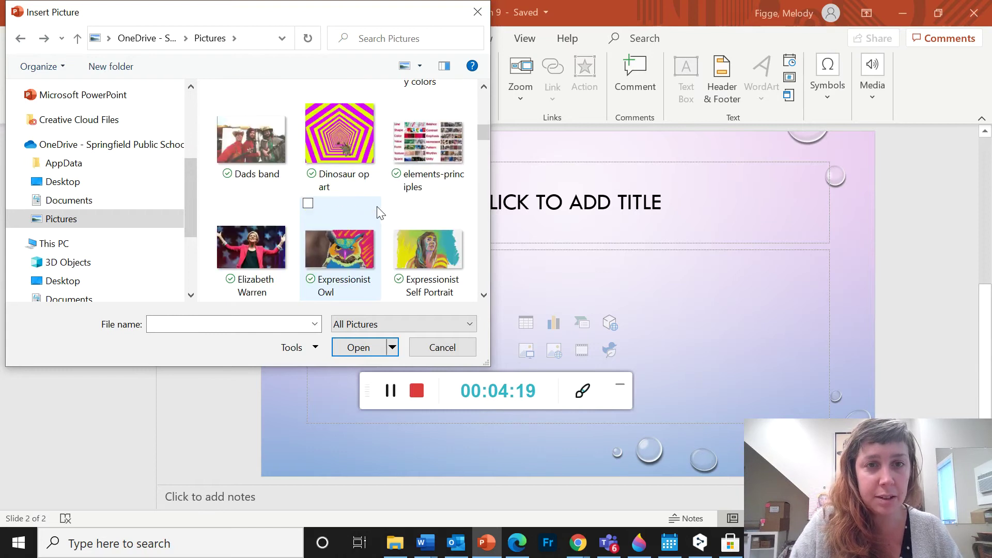
{"action": "scroll", "coordinate": [380, 212], "scroll_direction": "down", "scroll_amount": 6}
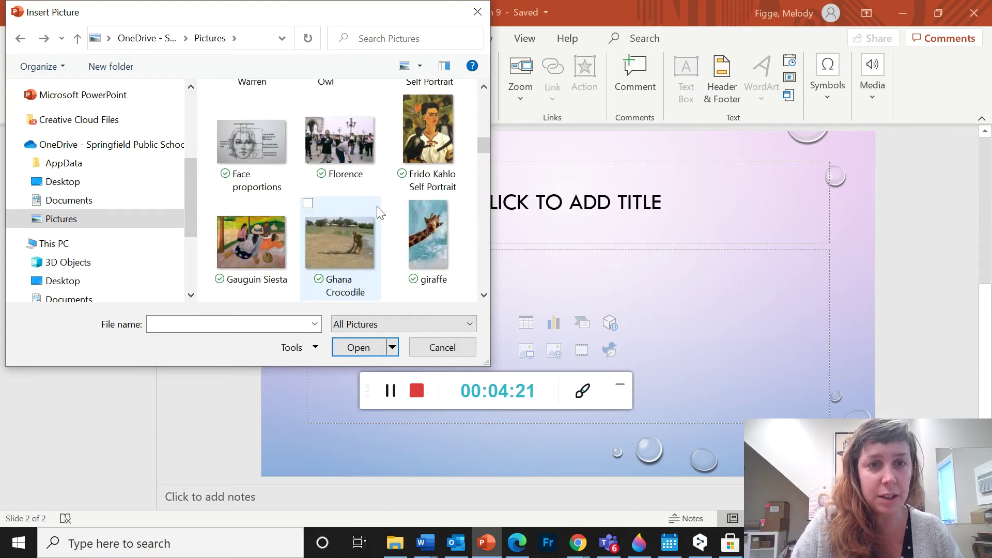
{"action": "scroll", "coordinate": [380, 212], "scroll_direction": "down", "scroll_amount": 6}
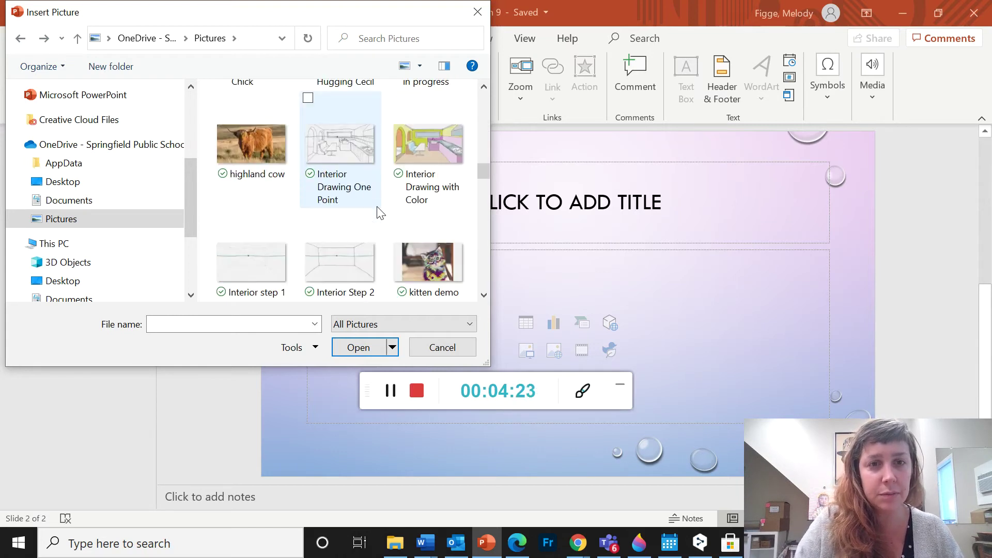
{"action": "left_click", "coordinate": [261, 153]}
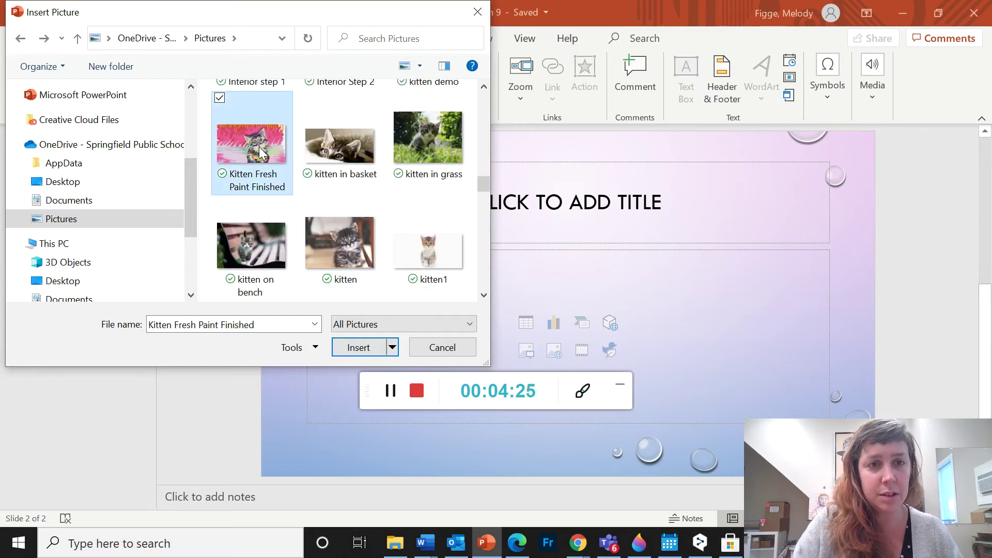
{"action": "left_click", "coordinate": [364, 351]}
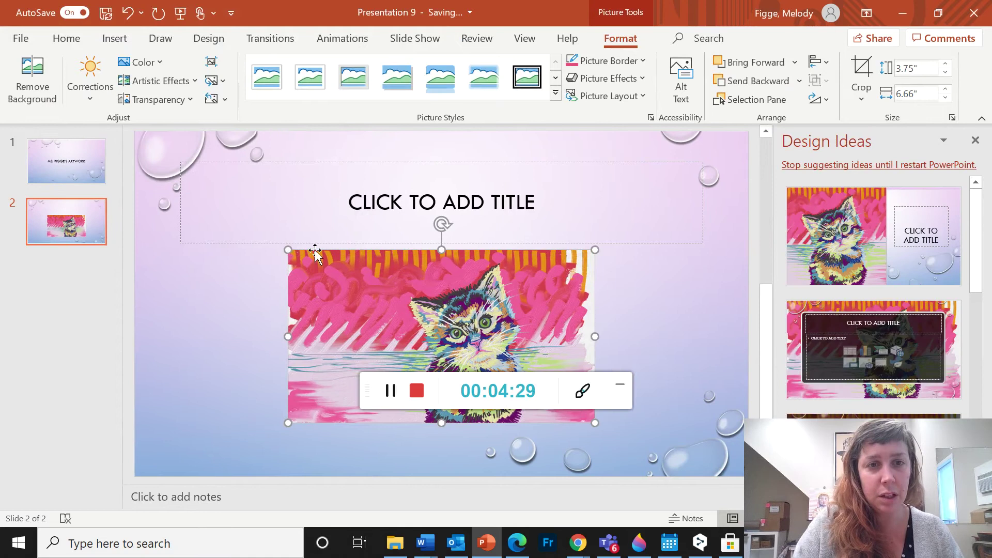
Step: Resize the kitten painting to about 5.04" × 8.97" so it fits below the title
{"action": "left_click_drag", "start_coordinate": [288, 249], "coordinate": [172, 206]}
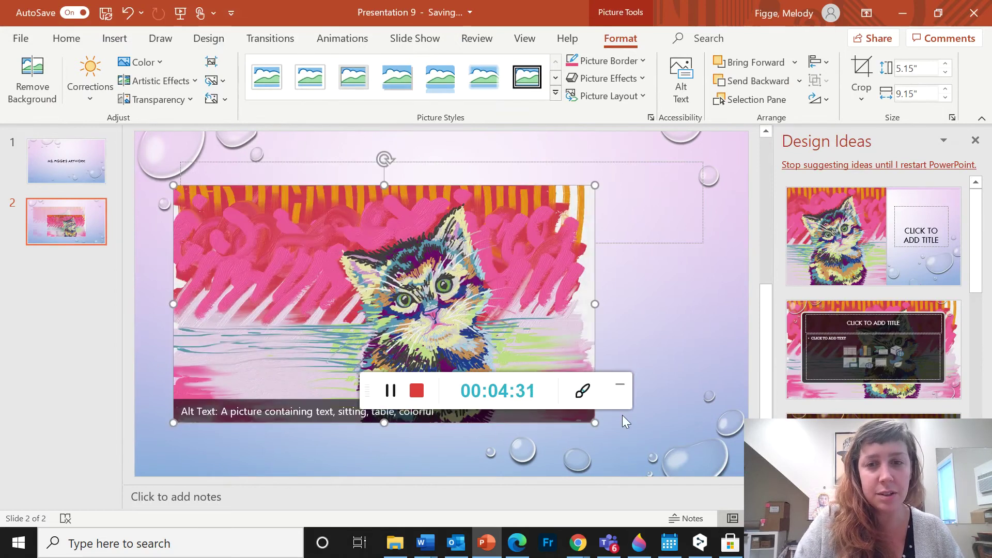
{"action": "left_click_drag", "start_coordinate": [594, 423], "coordinate": [678, 455]}
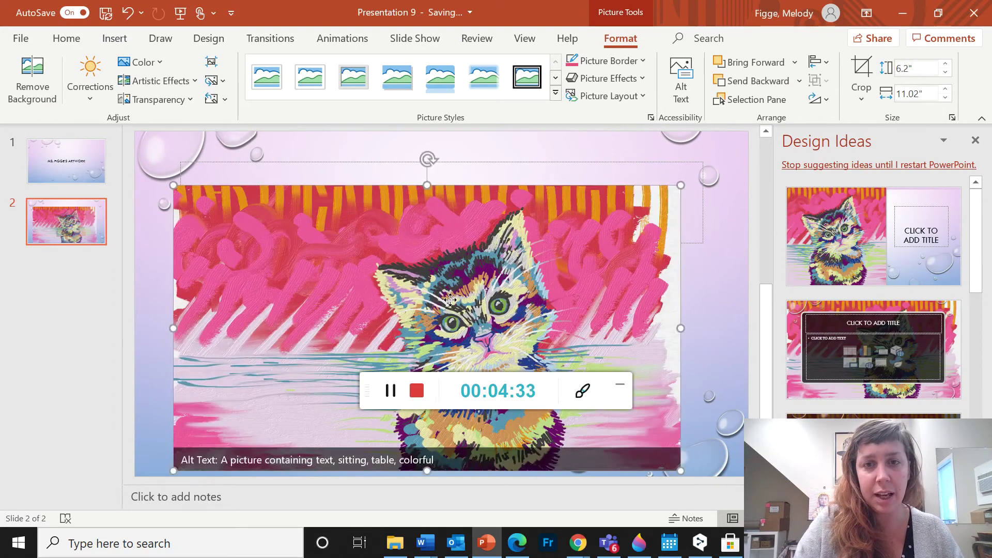
{"action": "left_click_drag", "start_coordinate": [449, 297], "coordinate": [476, 304]}
{"action": "left_click_drag", "start_coordinate": [705, 192], "coordinate": [652, 219]}
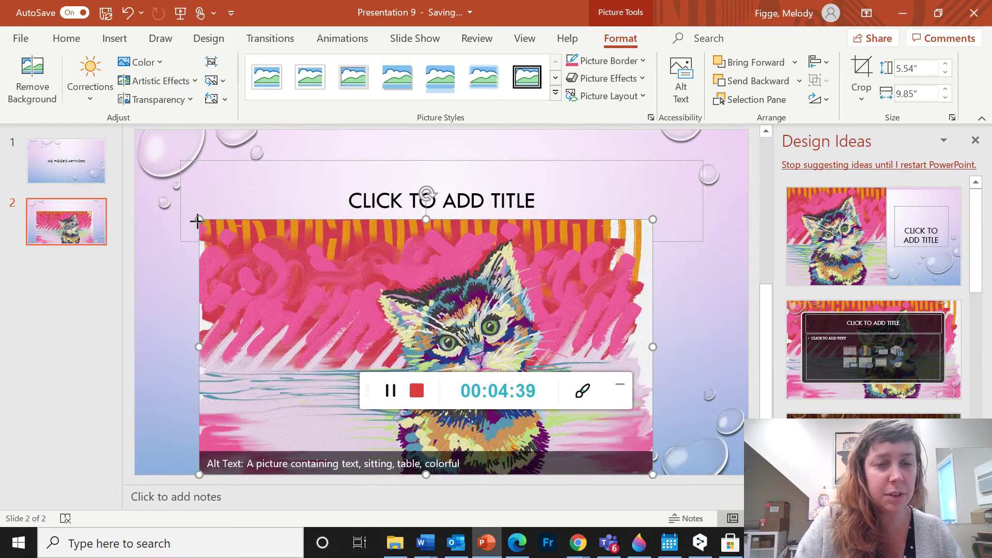
{"action": "left_click_drag", "start_coordinate": [197, 220], "coordinate": [240, 243]}
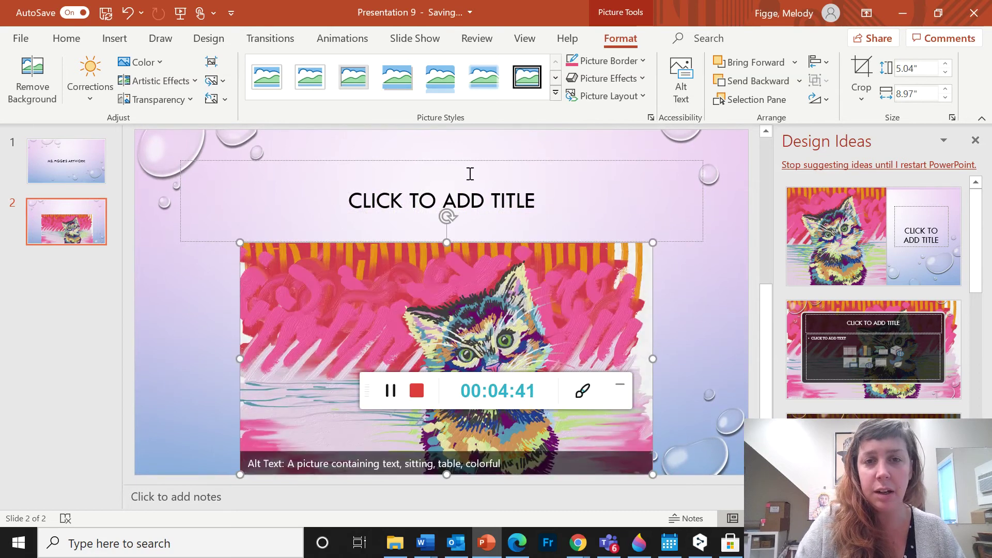
Step: Type EXPRESSIONIST PAINTING as slide 2's title, raise the title and centre the kitten painting
{"action": "left_click", "coordinate": [505, 193]}
{"action": "type", "text": "EX"}
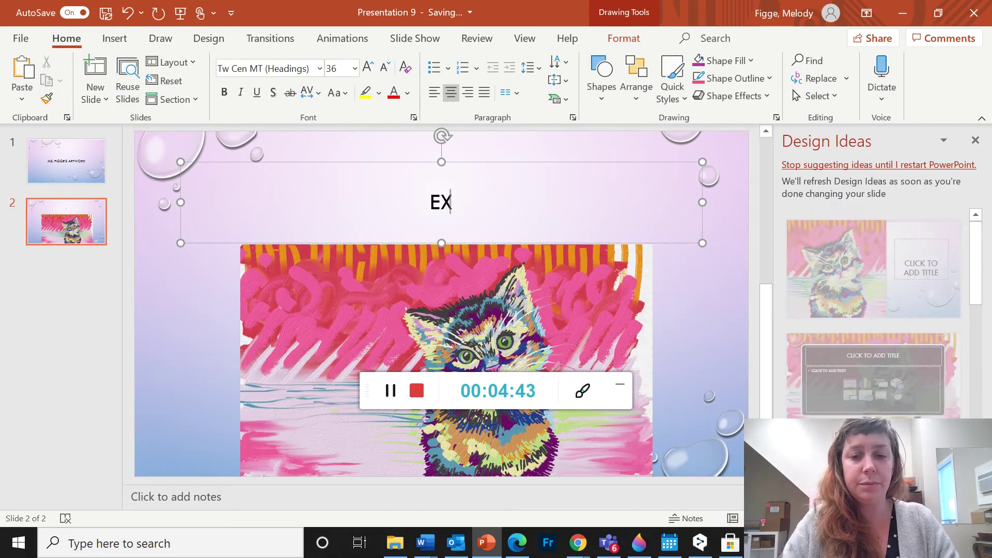
{"action": "type", "text": "PRESSION"}
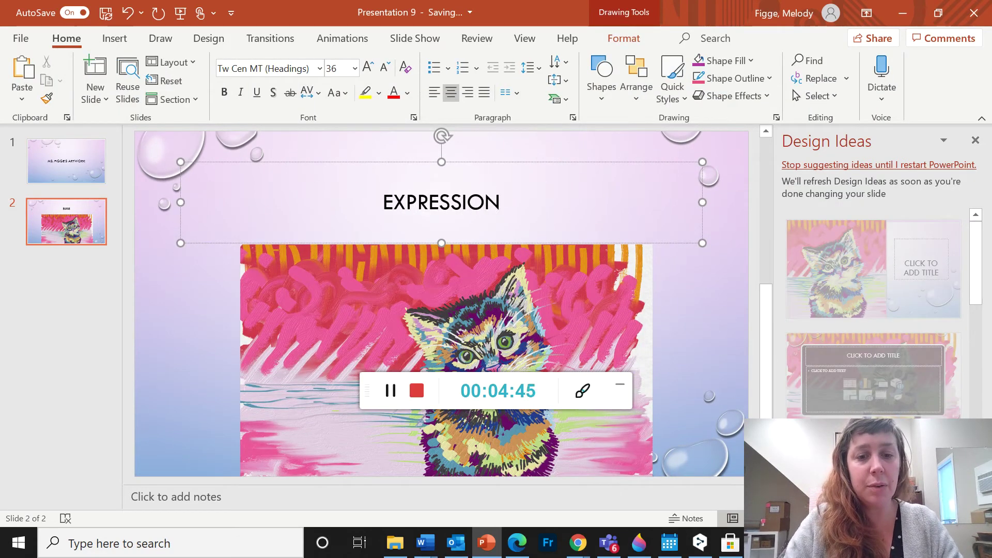
{"action": "type", "text": "IST PAINTING"}
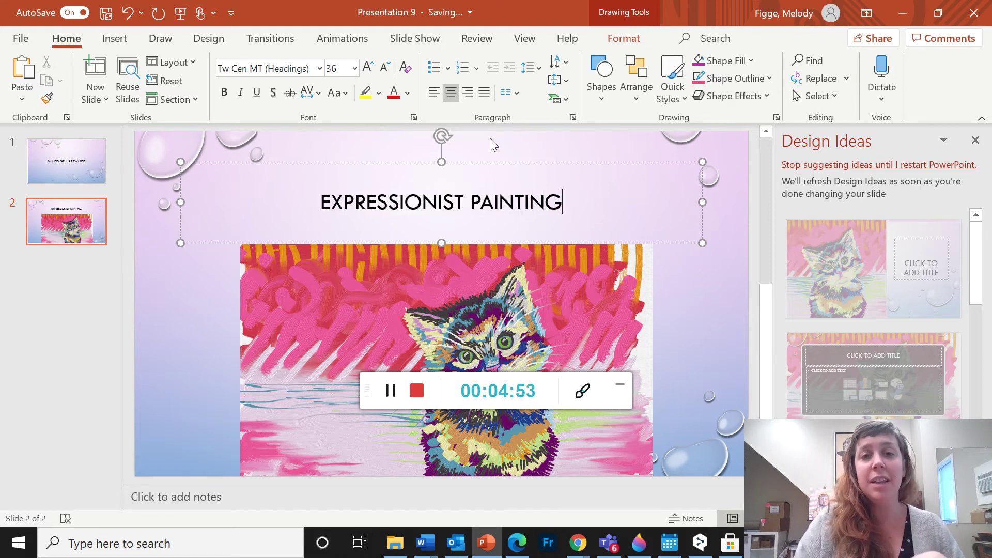
{"action": "left_click_drag", "start_coordinate": [463, 160], "coordinate": [463, 143]}
{"action": "left_click_drag", "start_coordinate": [474, 294], "coordinate": [469, 265]}
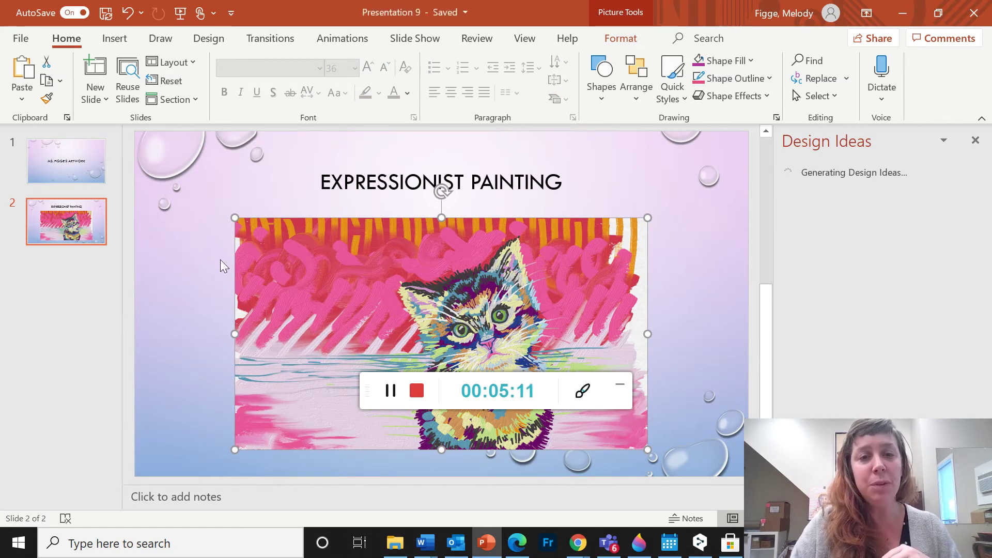
{"action": "mouse_move", "coordinate": [415, 269]}
{"action": "left_mouse_down"}
{"action": "mouse_move", "coordinate": [429, 273]}
{"action": "mouse_move", "coordinate": [416, 271]}
{"action": "left_mouse_up"}
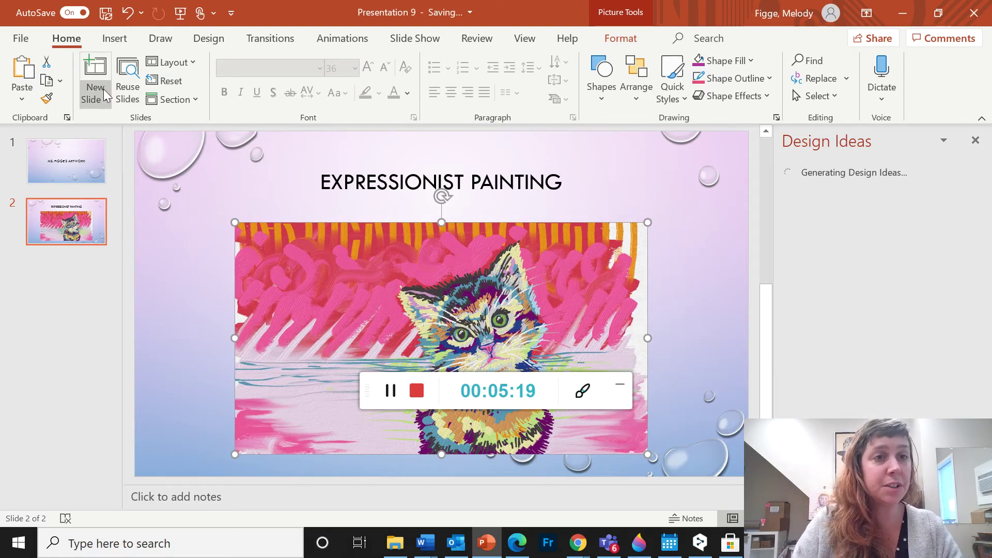
Step: Add slide 3 and insert the Camera Roll photo WIN_20201022_14_33_29_Pro of the wolf sketch
{"action": "left_click", "coordinate": [95, 67]}
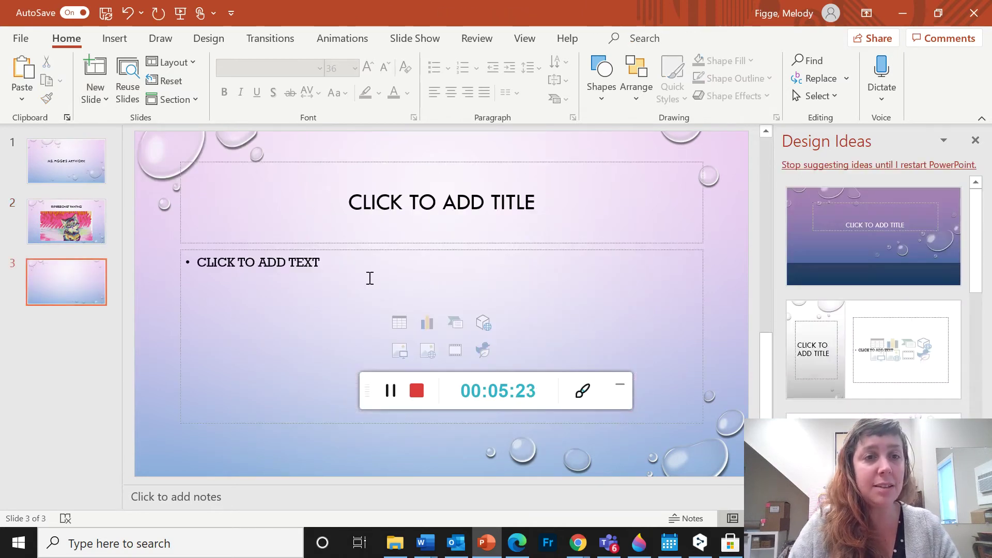
{"action": "left_click", "coordinate": [115, 38]}
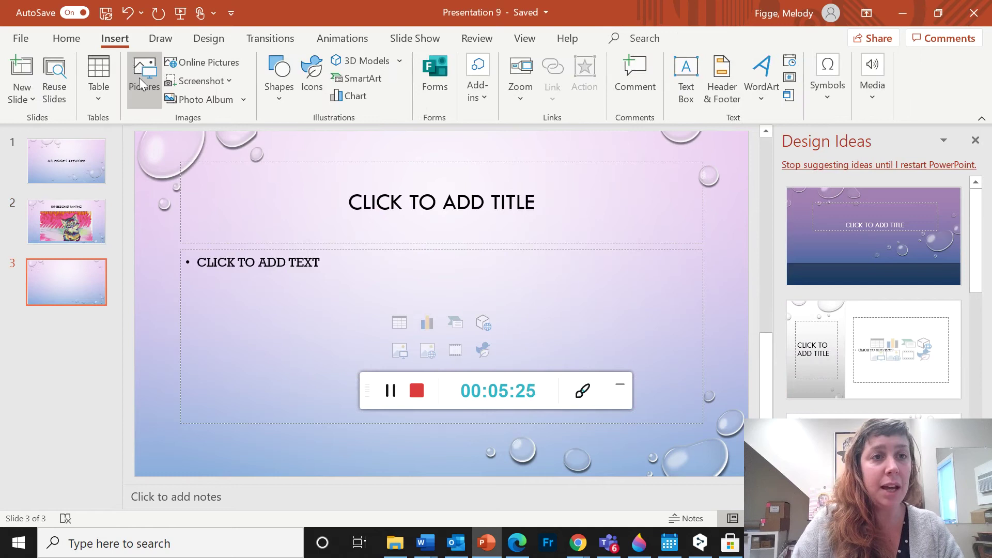
{"action": "left_click", "coordinate": [140, 76]}
{"action": "left_click", "coordinate": [326, 150]}
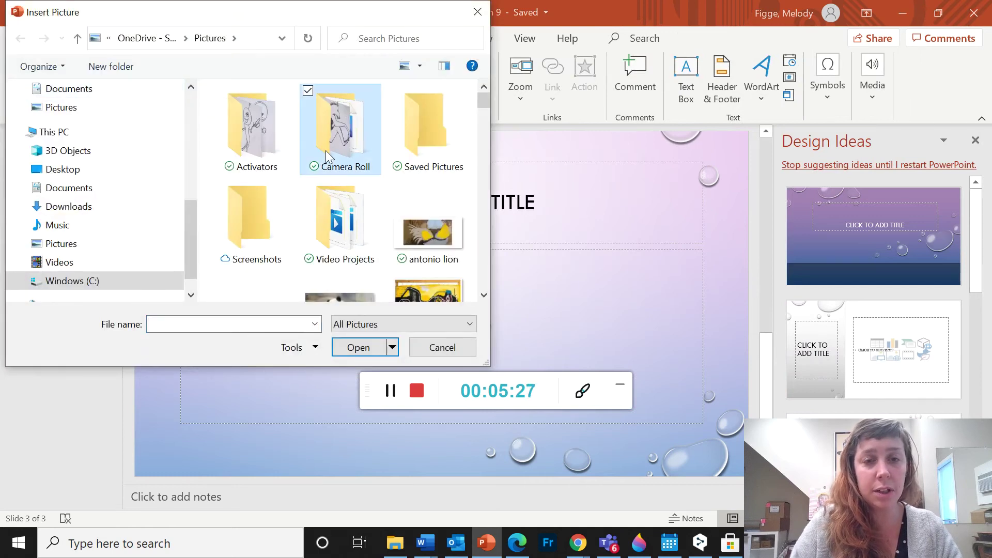
{"action": "double_click", "coordinate": [325, 145]}
{"action": "scroll", "coordinate": [309, 203], "scroll_direction": "down", "scroll_amount": 5}
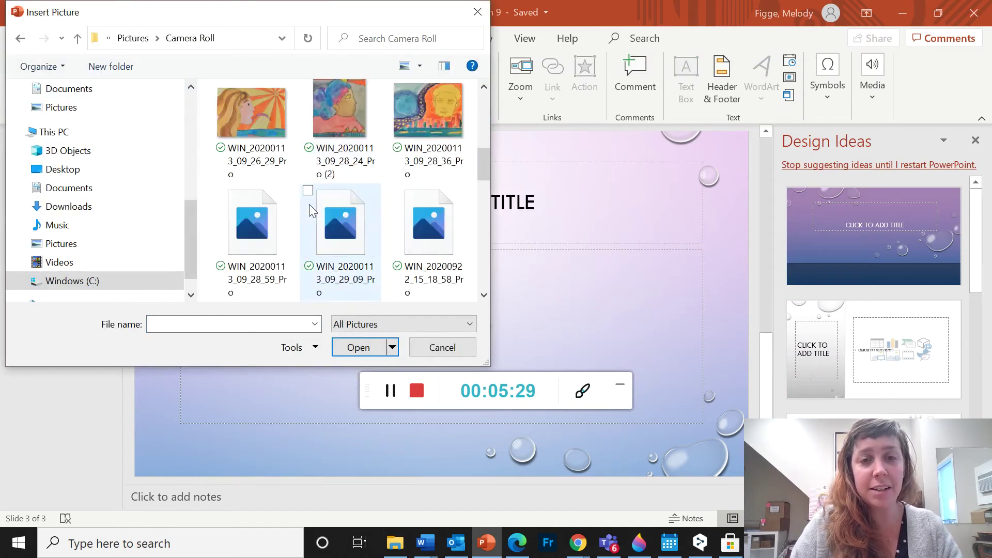
{"action": "left_click", "coordinate": [253, 234]}
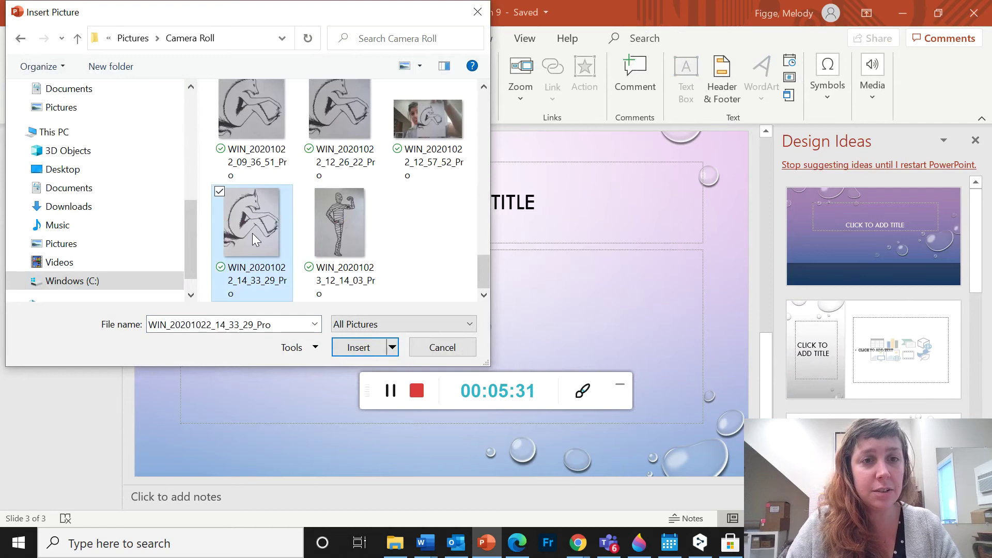
{"action": "left_click", "coordinate": [365, 348]}
{"action": "left_click", "coordinate": [467, 221]}
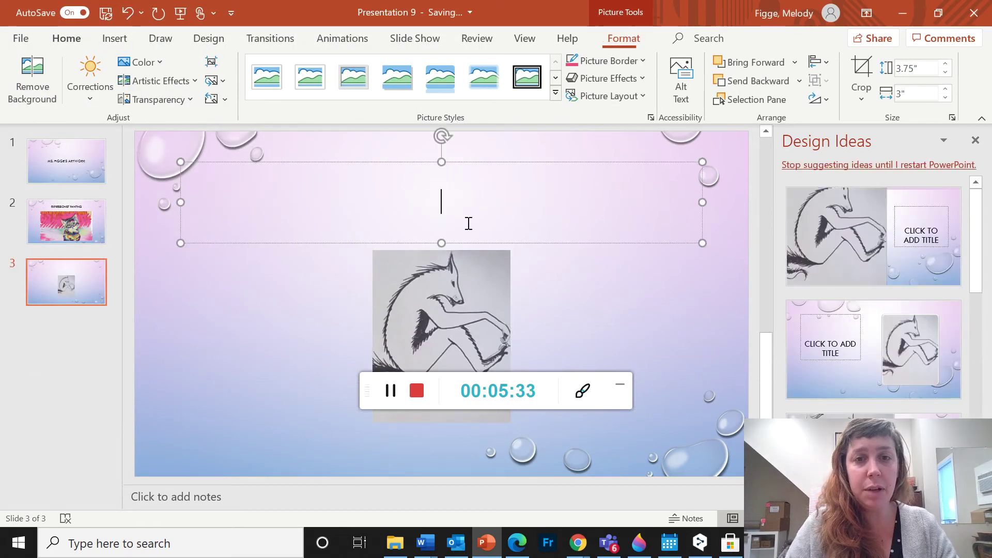
Step: Type WEREWOLF CLIPPING TOENAILS as slide 3's title, enlarge and centre the drawing, and raise the title
{"action": "type", "text": "WERE"}
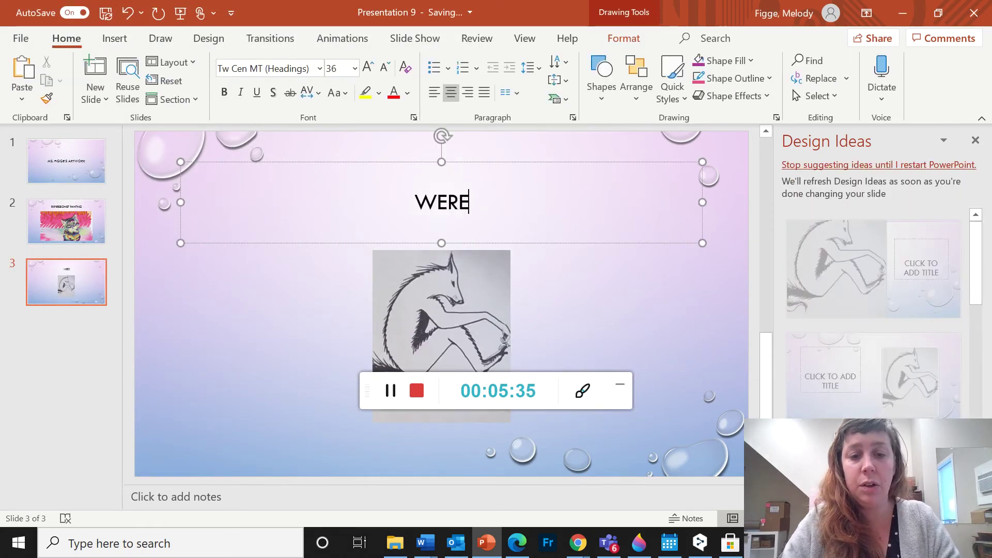
{"action": "type", "text": "WOLF CL"}
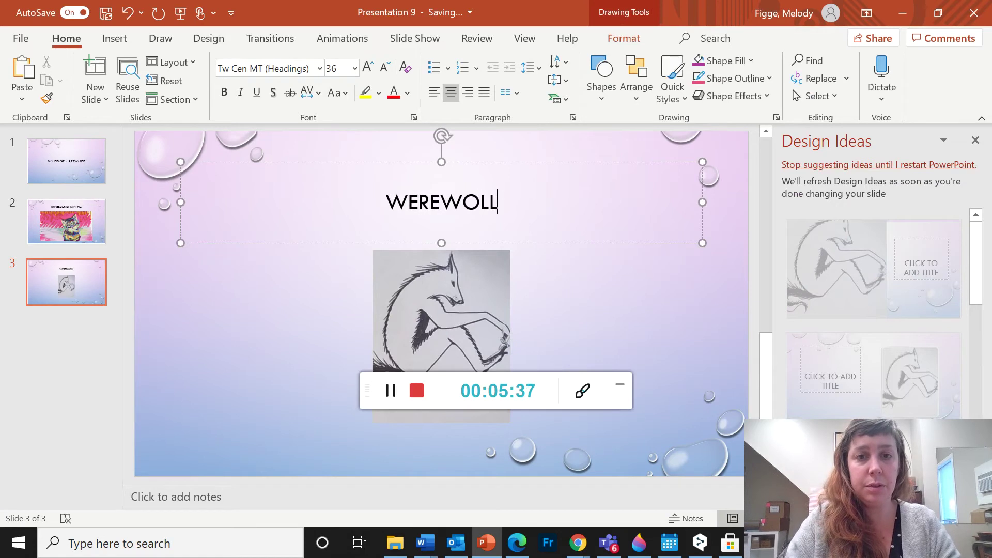
{"action": "type", "text": "IPP"}
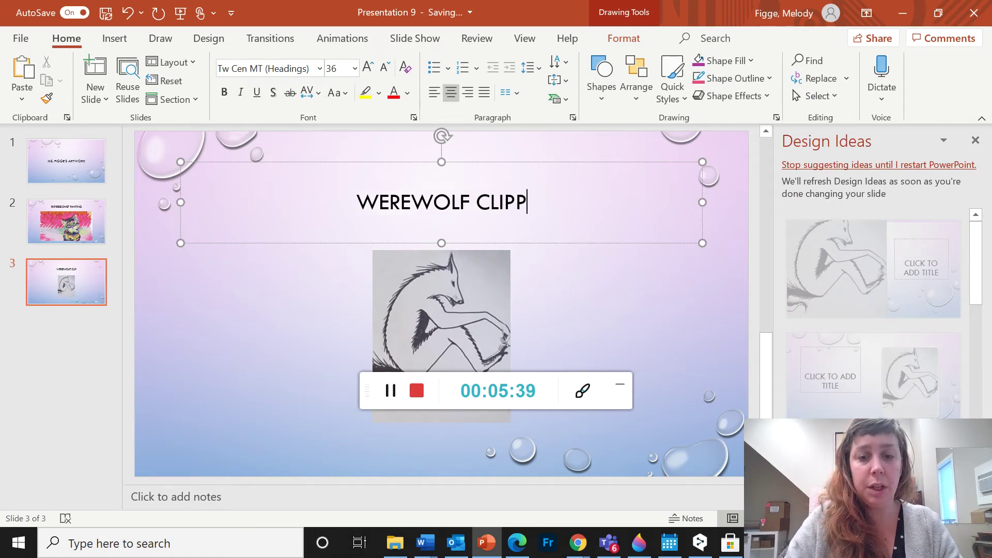
{"action": "type", "text": "ING TOENAILS"}
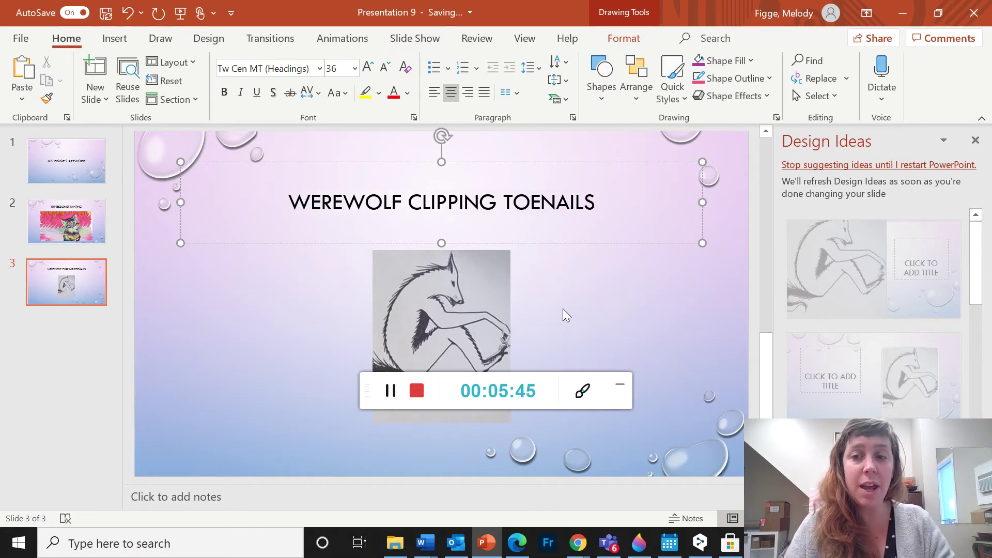
{"action": "left_click", "coordinate": [457, 316]}
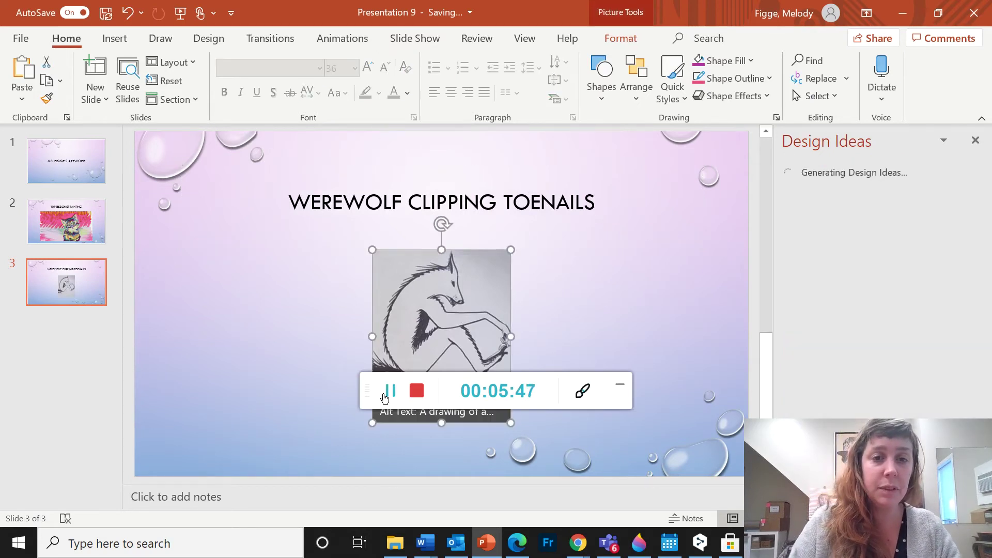
{"action": "left_click_drag", "start_coordinate": [372, 423], "coordinate": [321, 476]}
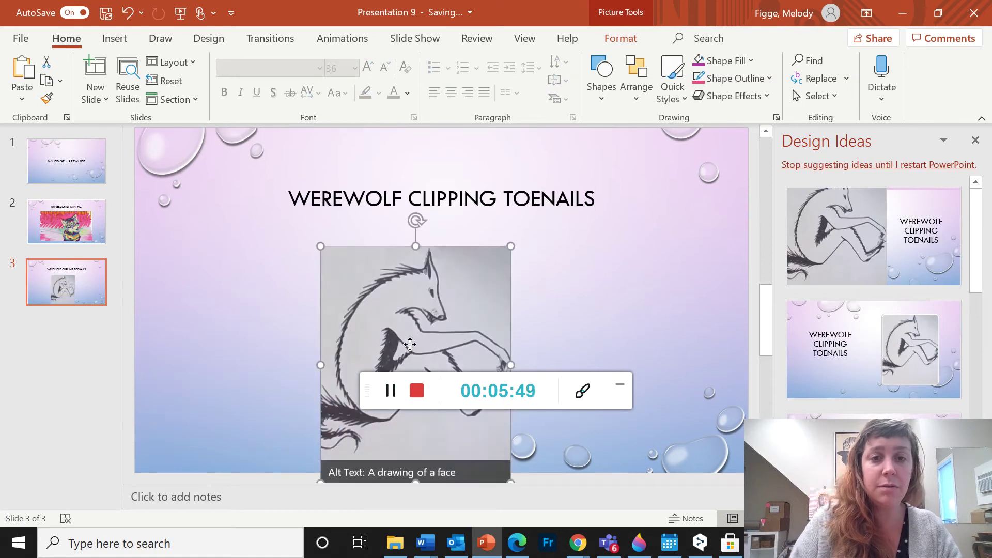
{"action": "left_click_drag", "start_coordinate": [409, 339], "coordinate": [434, 326]}
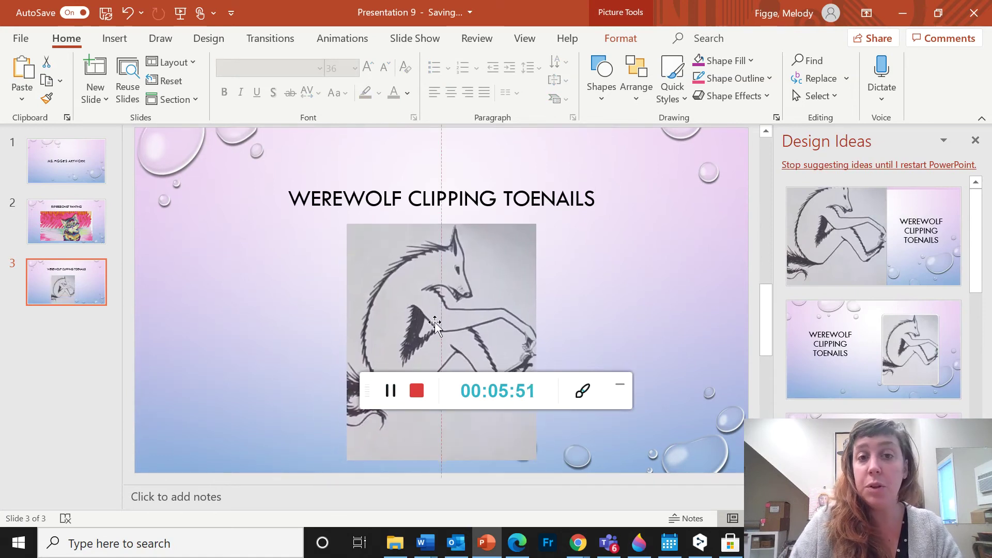
{"action": "left_click", "coordinate": [495, 201]}
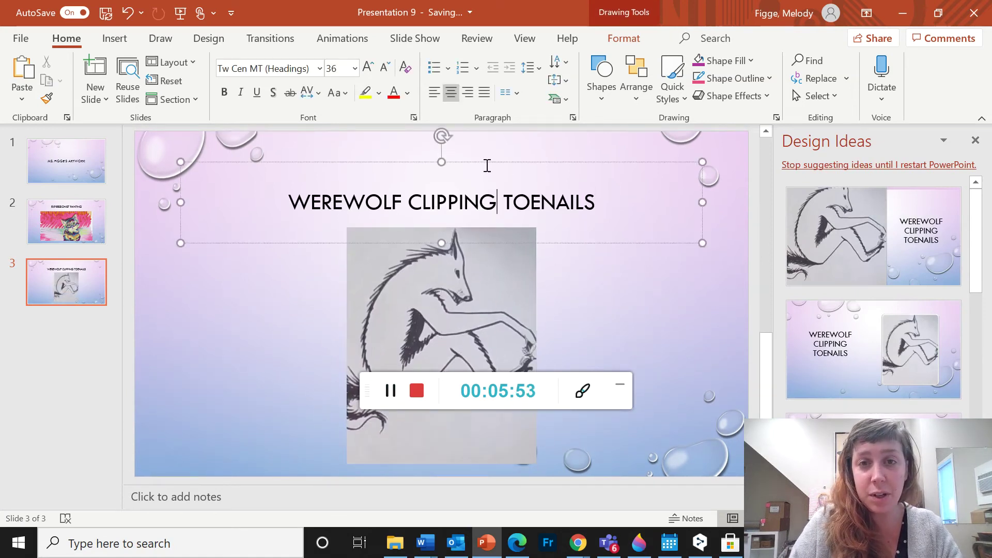
{"action": "left_click_drag", "start_coordinate": [487, 165], "coordinate": [485, 135]}
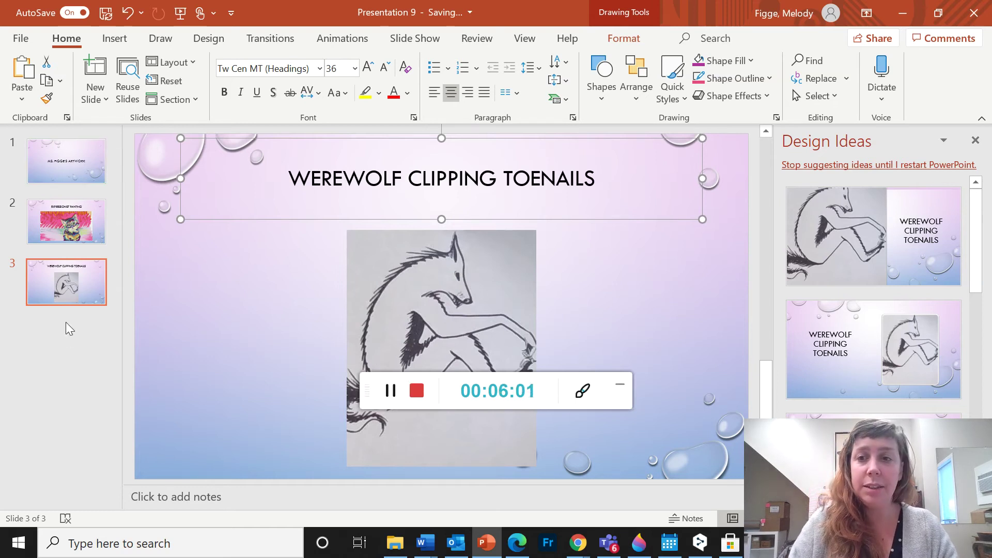
Step: Scroll through the Design Ideas suggestions, then insert a new slide after slide 3
{"action": "mouse_move", "coordinate": [900, 420]}
{"action": "left_click_drag", "start_coordinate": [900, 419], "coordinate": [191, 357]}
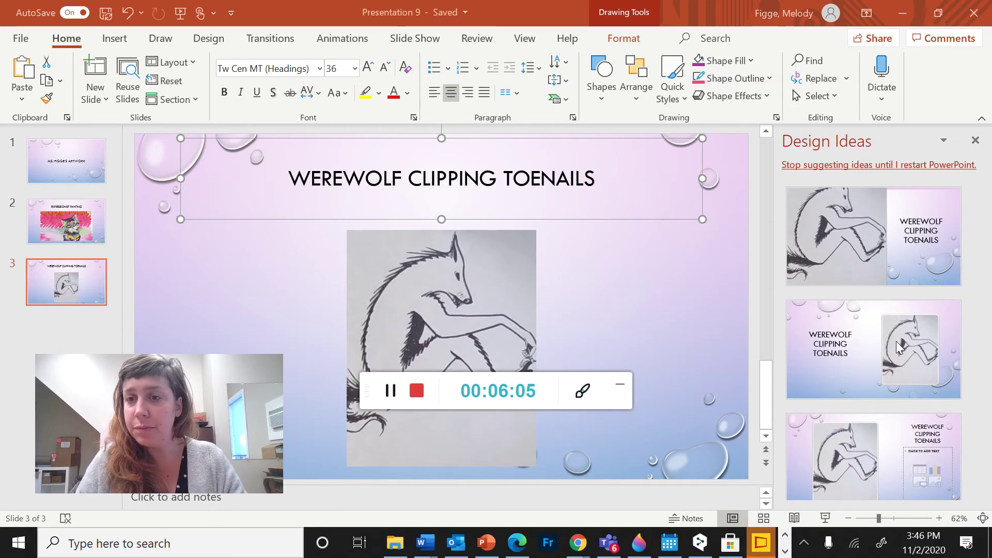
{"action": "scroll", "coordinate": [895, 345], "scroll_direction": "down", "scroll_amount": 5}
{"action": "scroll", "coordinate": [897, 351], "scroll_direction": "down", "scroll_amount": 3}
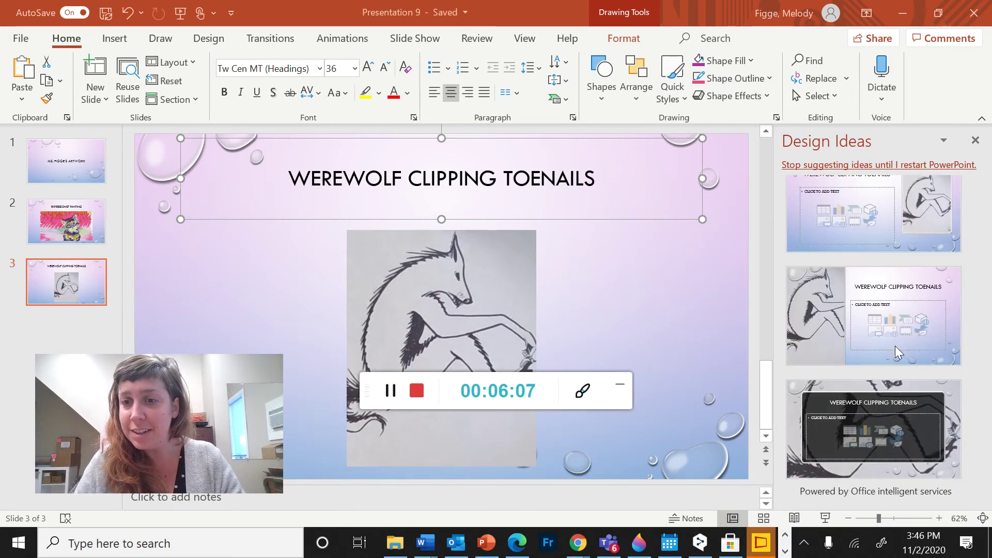
{"action": "scroll", "coordinate": [962, 219], "scroll_direction": "up", "scroll_amount": 8}
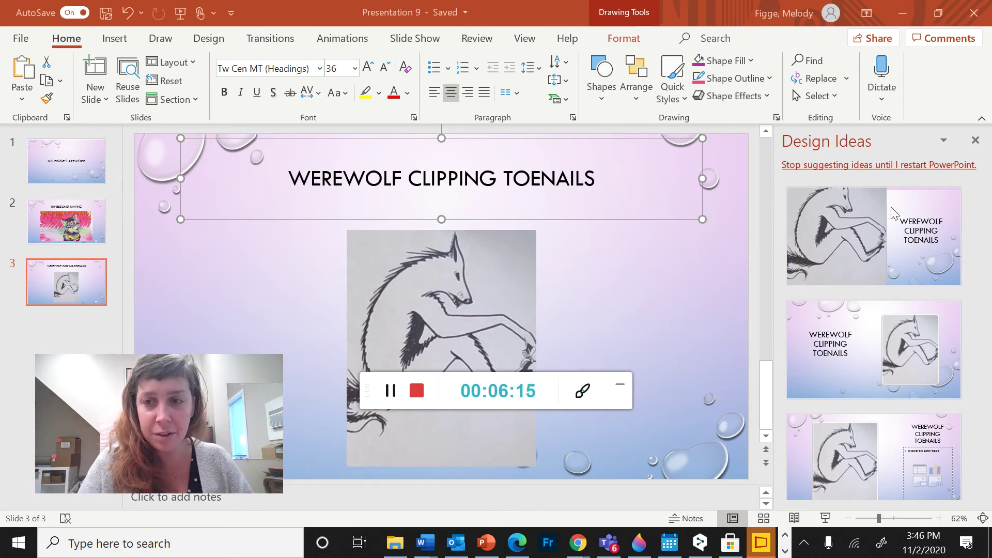
{"action": "scroll", "coordinate": [892, 319], "scroll_direction": "down", "scroll_amount": 5}
{"action": "scroll", "coordinate": [891, 323], "scroll_direction": "down", "scroll_amount": 3}
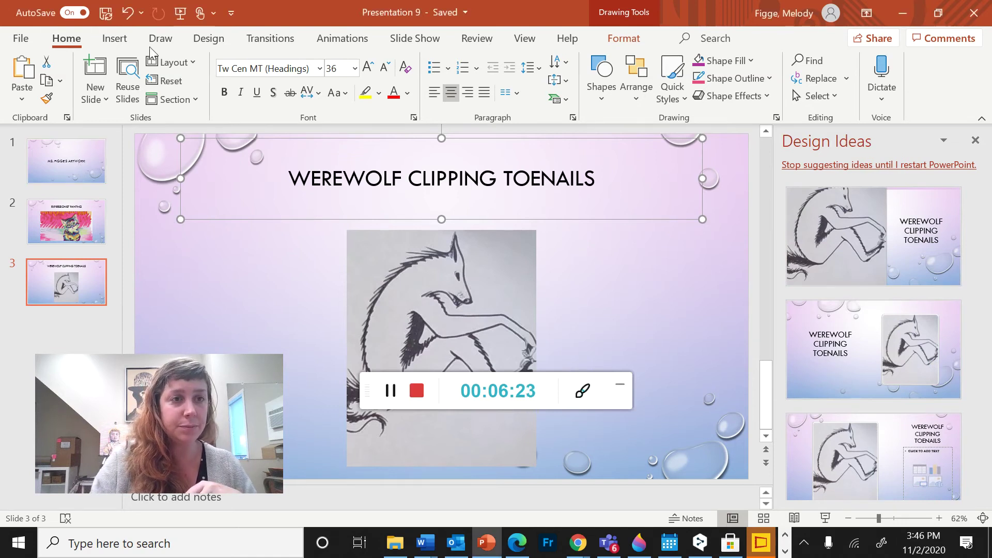
{"action": "left_click", "coordinate": [102, 79]}
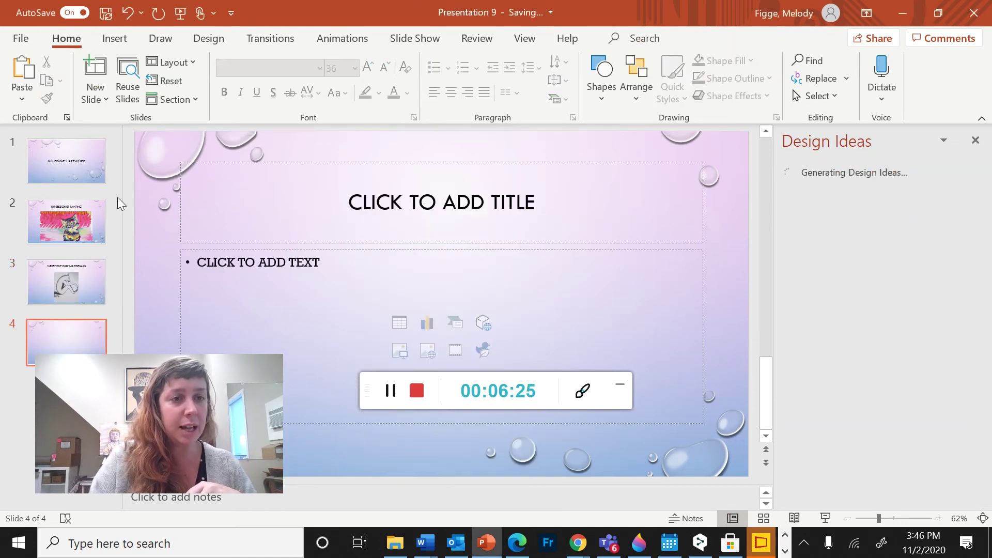
Step: Move the new slide to position 2, title it ABOUT ME, and add 'I LIKE KITTENS AND GARDENING AND COOKING'
{"action": "left_click_drag", "start_coordinate": [79, 322], "coordinate": [78, 209]}
{"action": "left_click", "coordinate": [527, 213]}
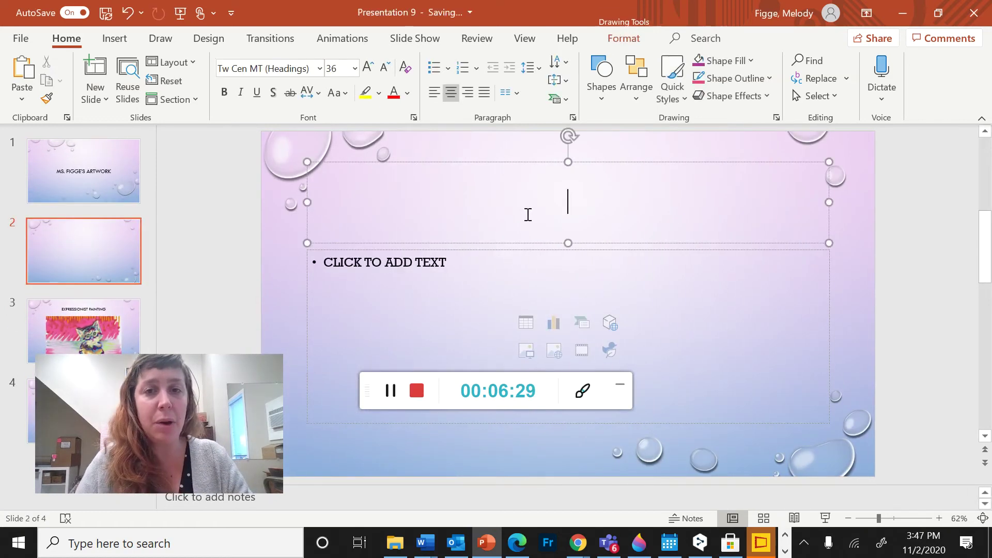
{"action": "type", "text": "ABOUT "}
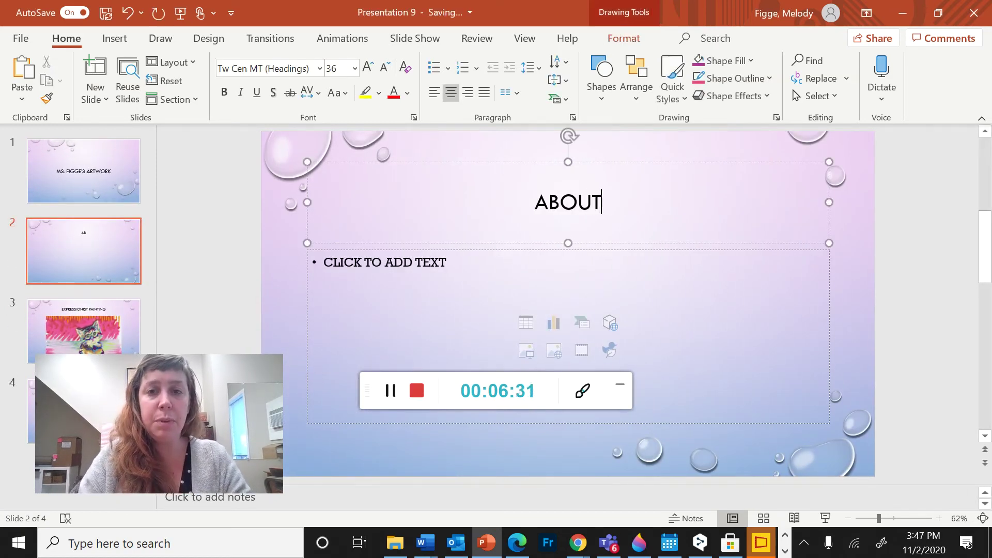
{"action": "type", "text": "ME"}
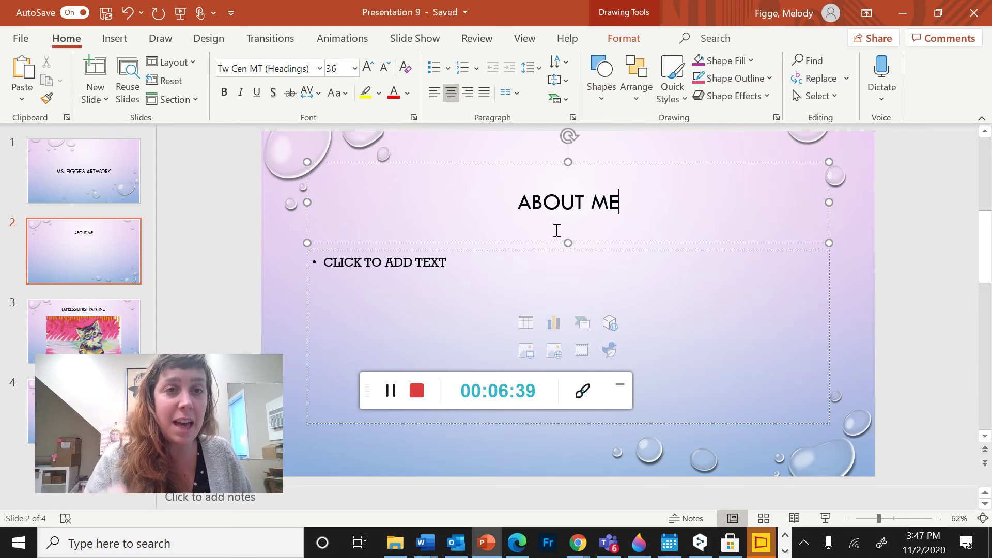
{"action": "left_click", "coordinate": [455, 269]}
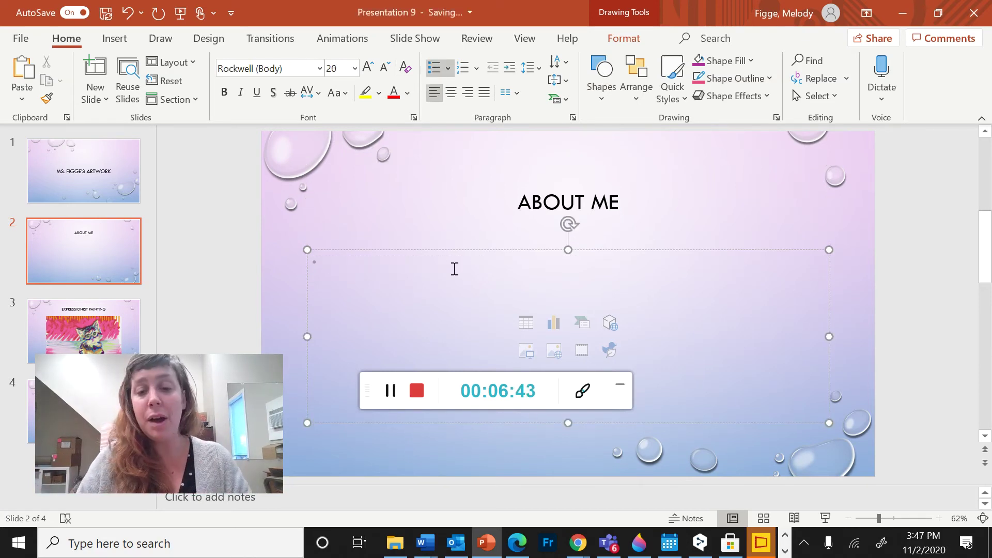
{"action": "type", "text": "I LIKE "}
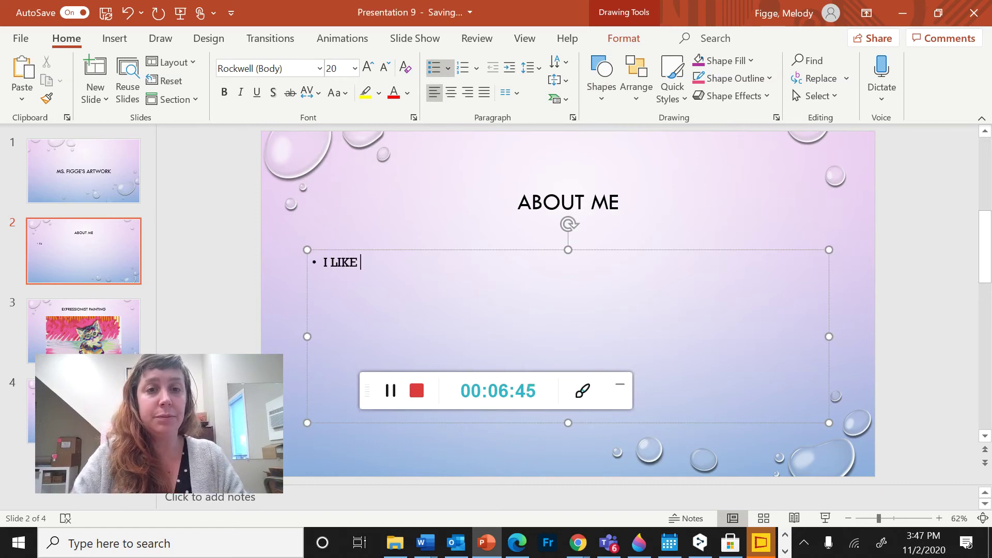
{"action": "type", "text": "KITTENS A"}
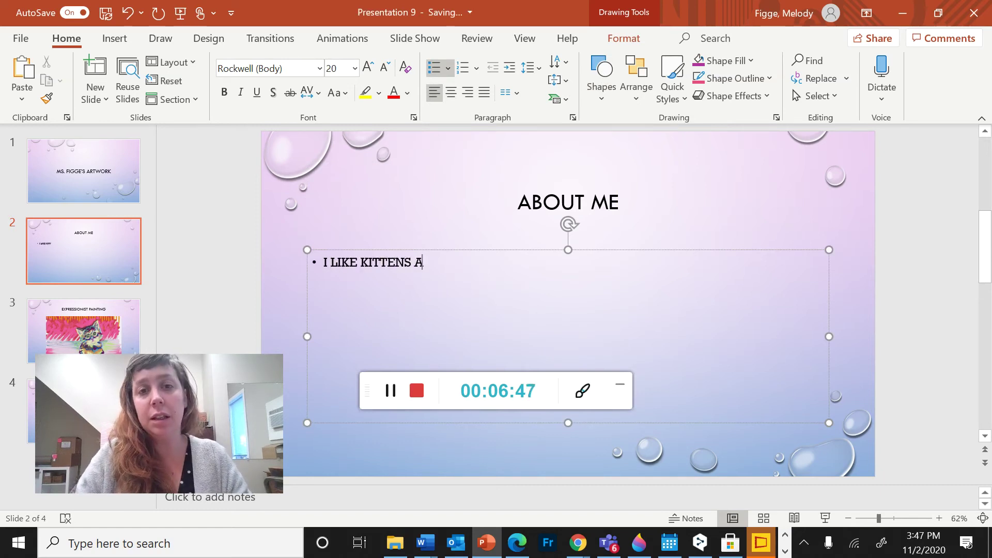
{"action": "type", "text": "ND GARD"}
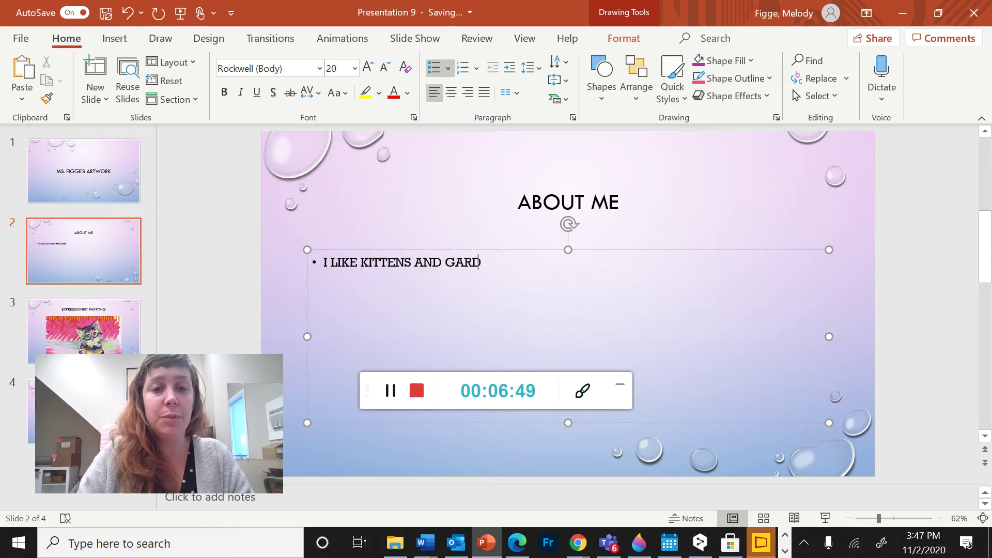
{"action": "type", "text": "ENING"}
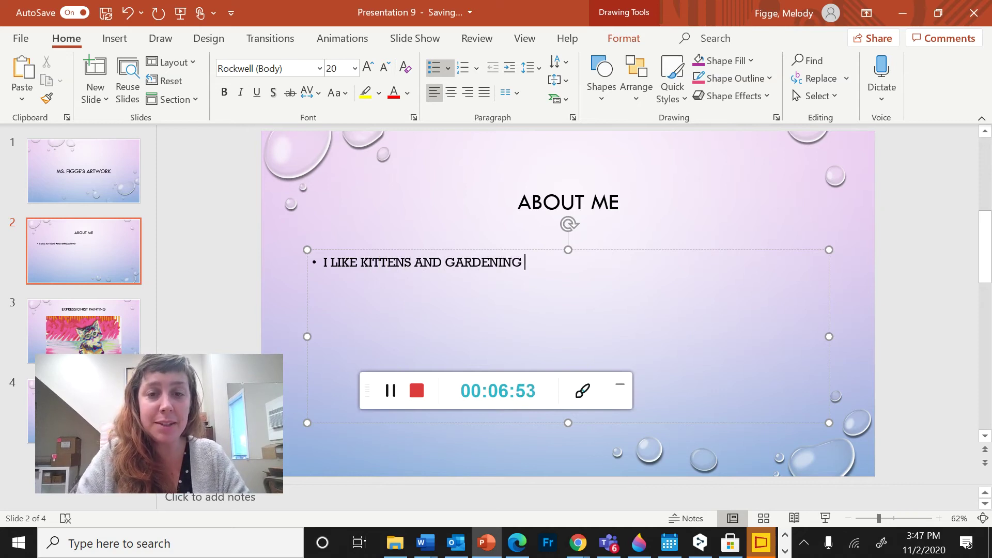
{"action": "type", "text": " AND COOKING"}
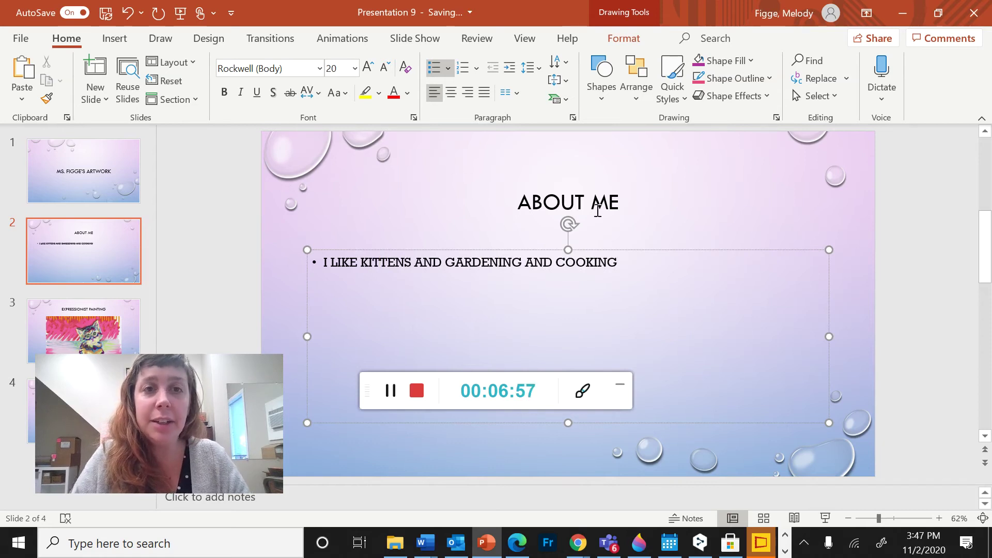
{"action": "left_click", "coordinate": [328, 204]}
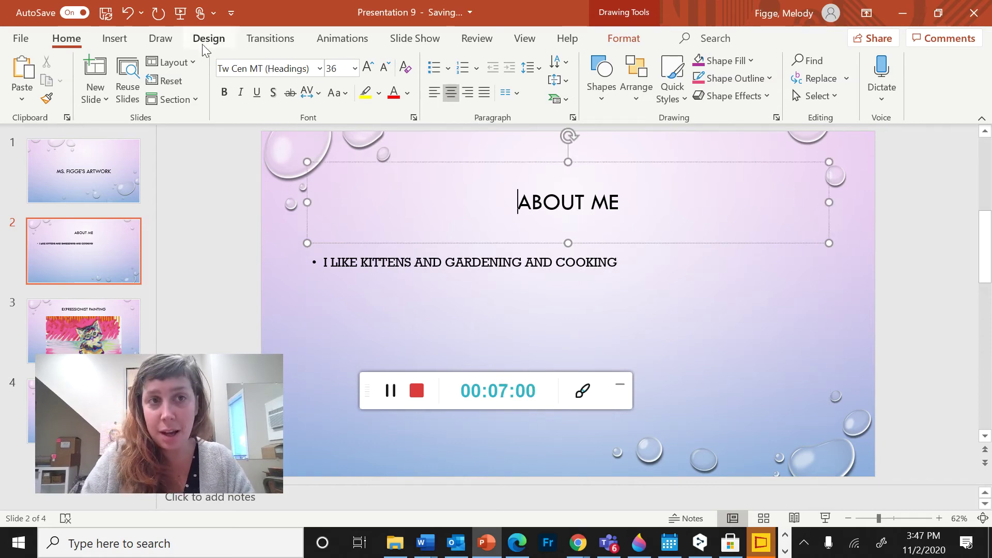
Step: Search Online Pictures for 'cooking' and insert the baking ingredients and muffin tin photo
{"action": "left_click", "coordinate": [115, 40]}
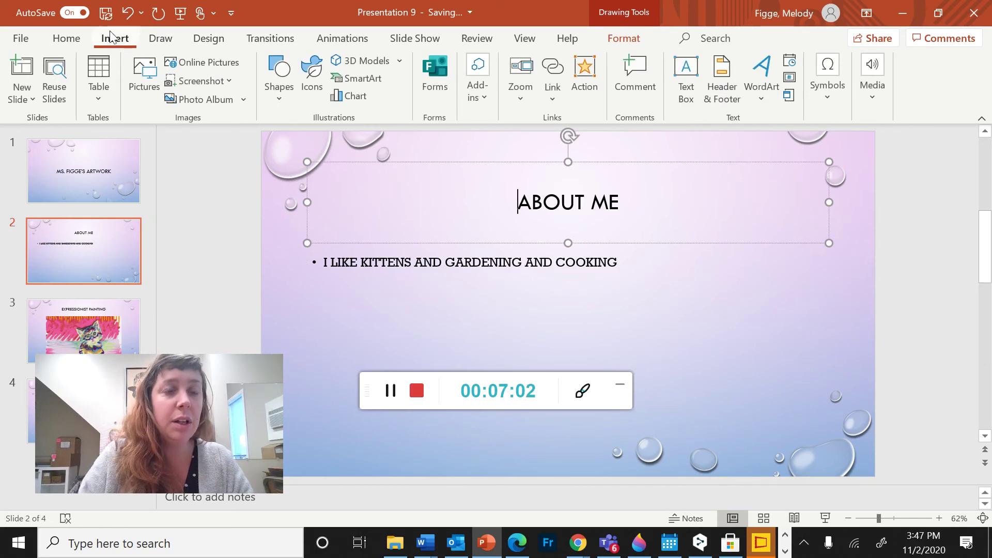
{"action": "left_click", "coordinate": [195, 62]}
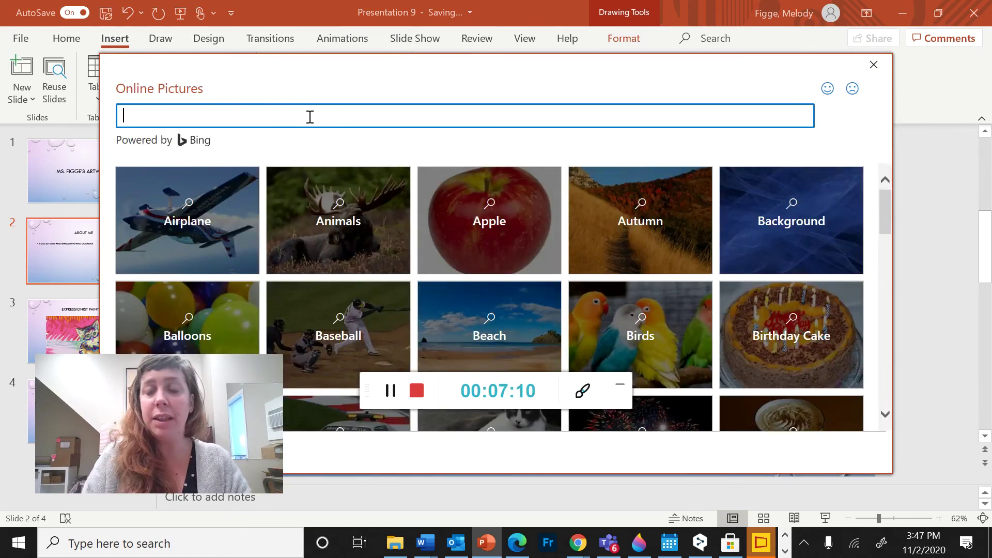
{"action": "type", "text": "cooking"}
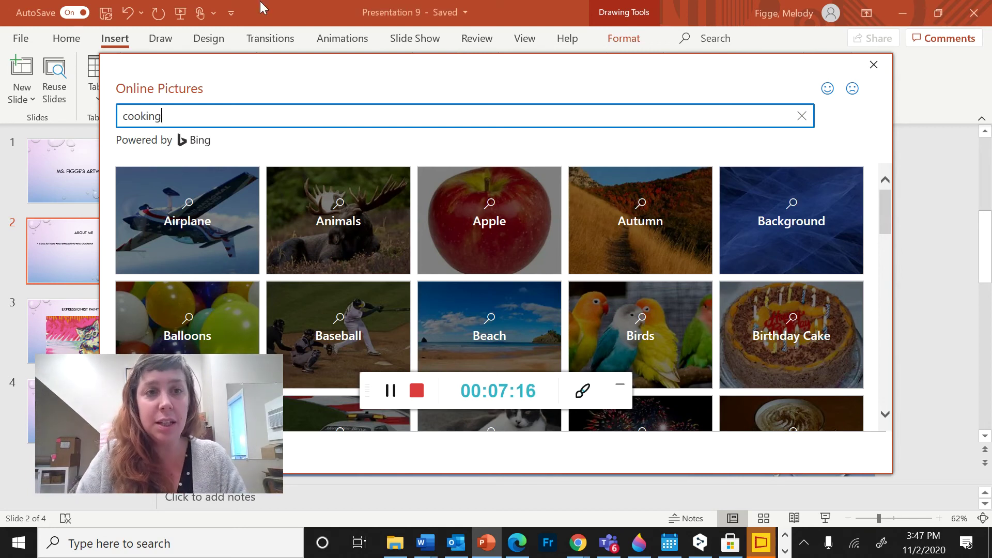
{"action": "scroll", "coordinate": [440, 278], "scroll_direction": "down", "scroll_amount": 2}
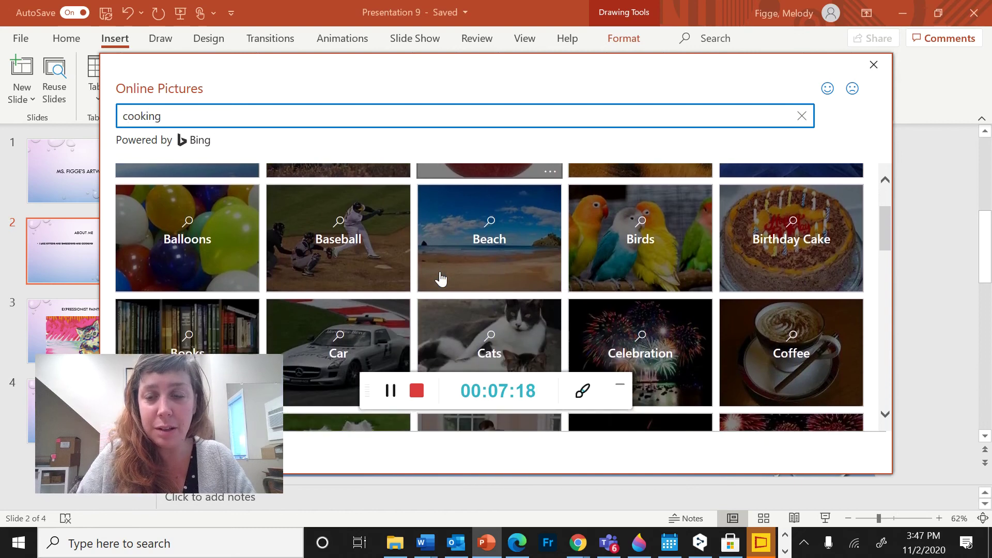
{"action": "scroll", "coordinate": [434, 269], "scroll_direction": "up", "scroll_amount": 2}
{"action": "left_click", "coordinate": [224, 115]}
{"action": "key", "text": "Return"}
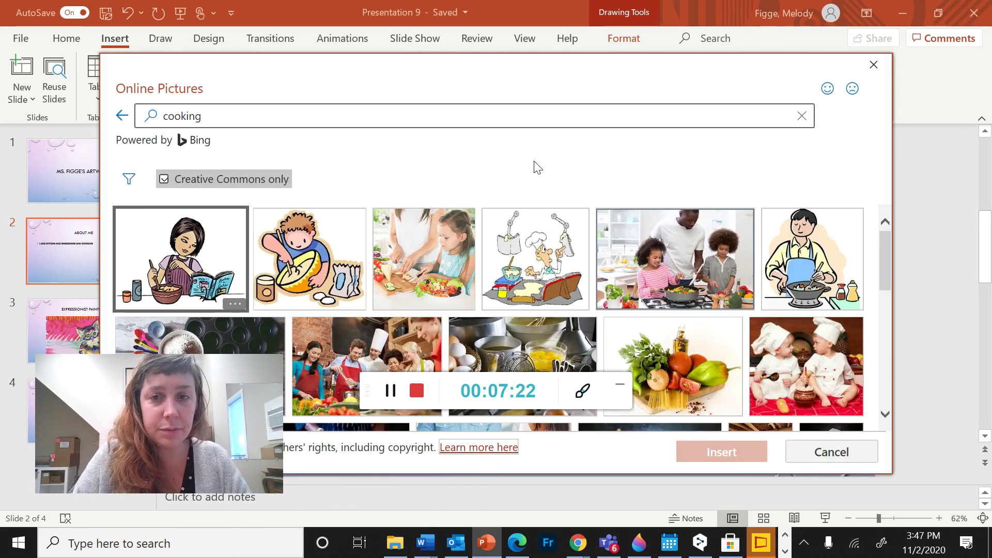
{"action": "scroll", "coordinate": [320, 274], "scroll_direction": "down", "scroll_amount": 3}
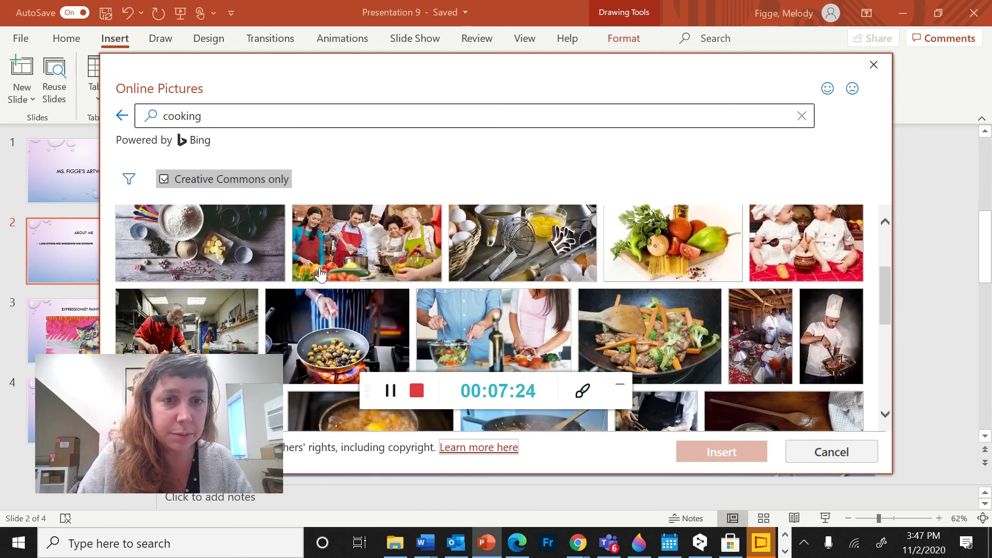
{"action": "scroll", "coordinate": [320, 274], "scroll_direction": "up", "scroll_amount": 1}
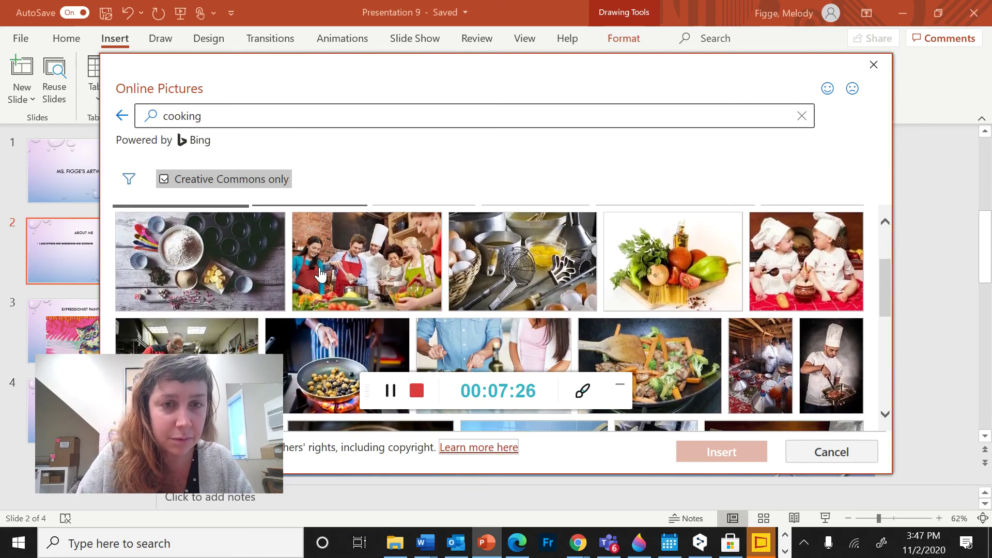
{"action": "left_click", "coordinate": [191, 256]}
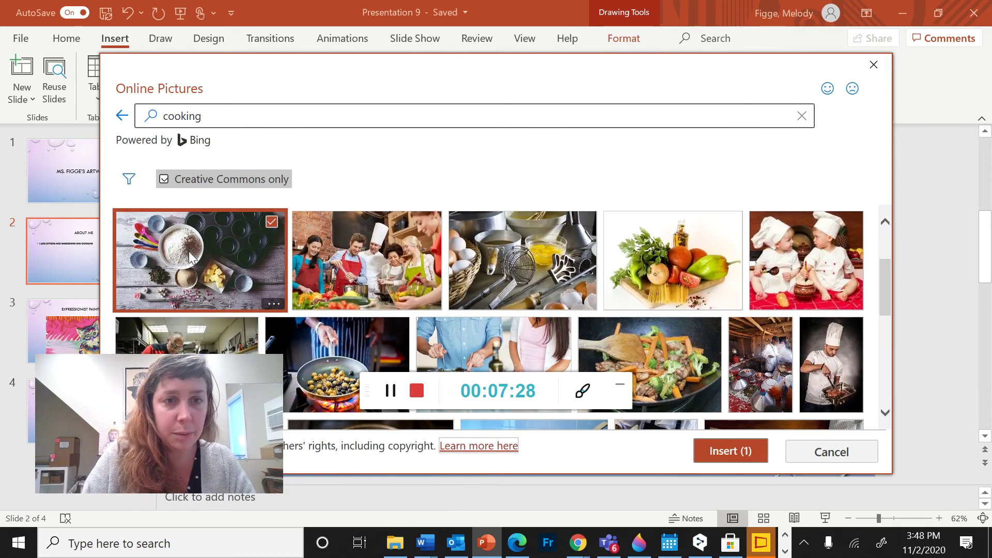
{"action": "left_click", "coordinate": [724, 452]}
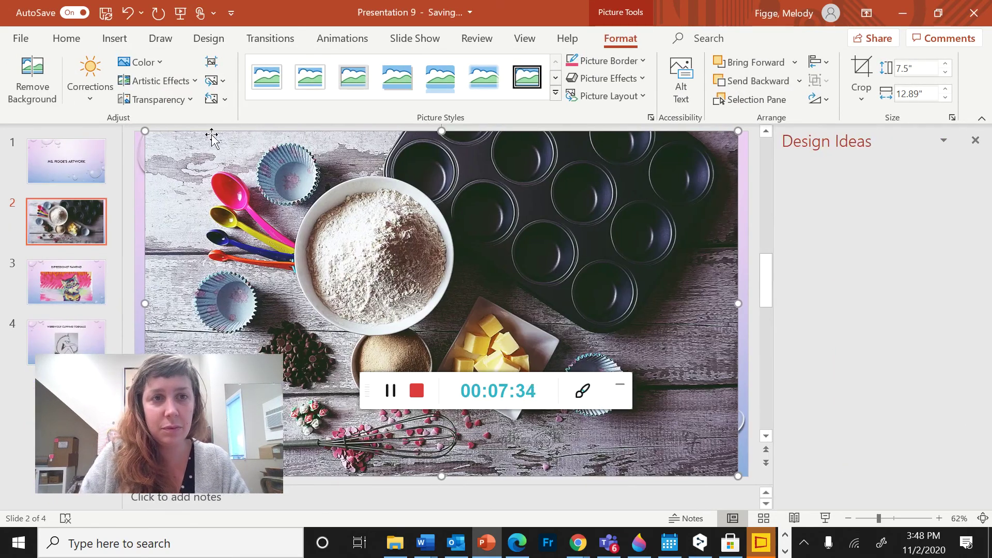
Step: Shrink the cooking photo, apply the photo-left Design Ideas layout, then review slides 3 and 4
{"action": "left_click_drag", "start_coordinate": [144, 131], "coordinate": [430, 304]}
{"action": "left_click_drag", "start_coordinate": [672, 366], "coordinate": [677, 361]}
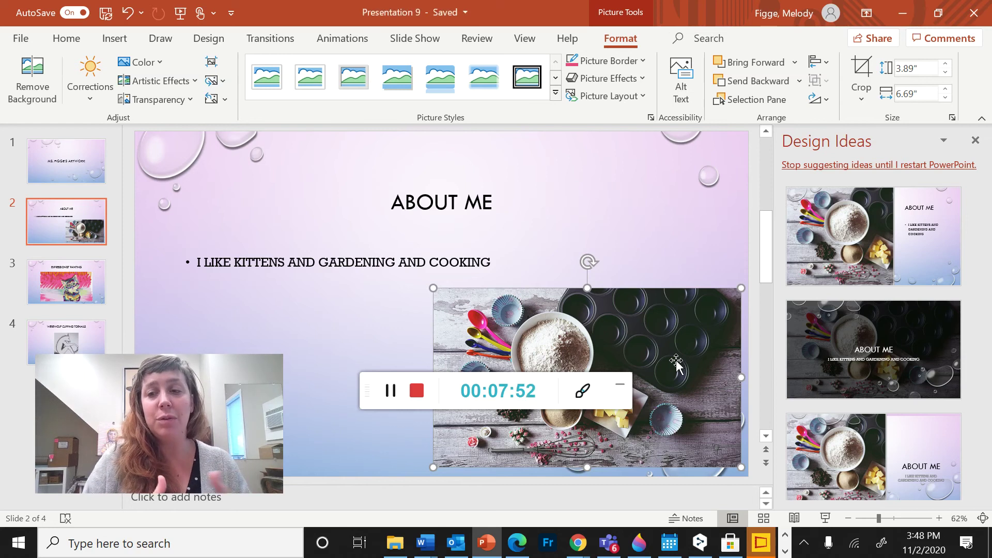
{"action": "left_click", "coordinate": [872, 455]}
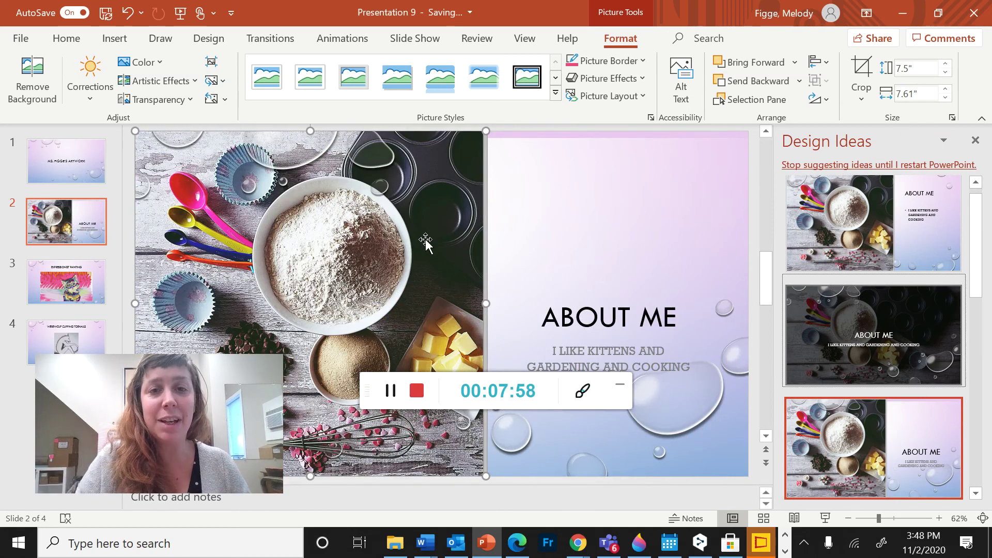
{"action": "left_click", "coordinate": [755, 169]}
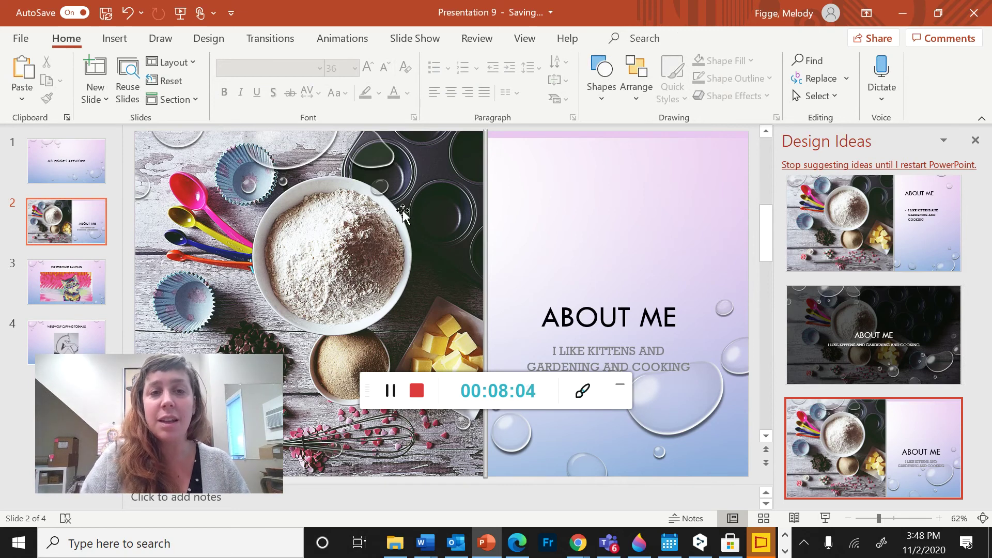
{"action": "left_click", "coordinate": [60, 286]}
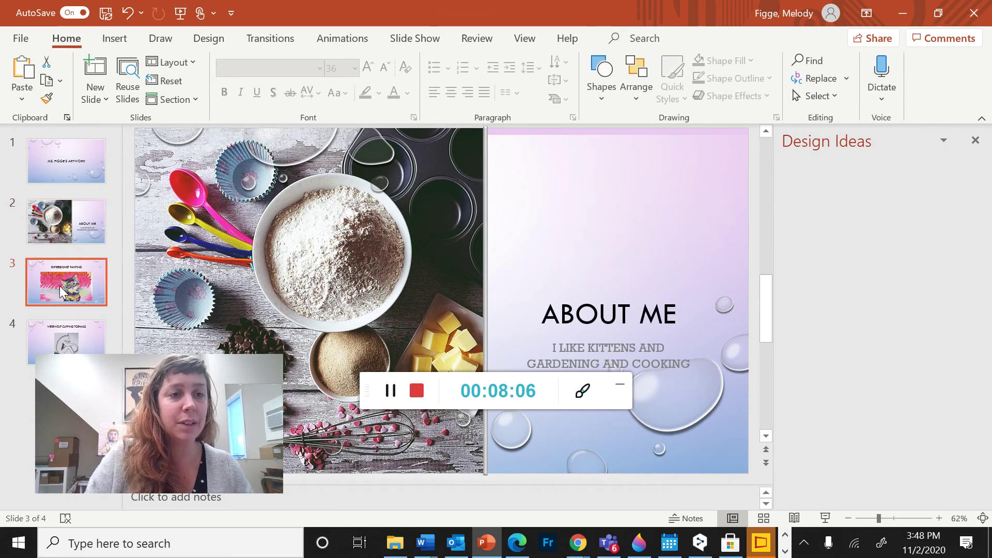
{"action": "left_click", "coordinate": [86, 334]}
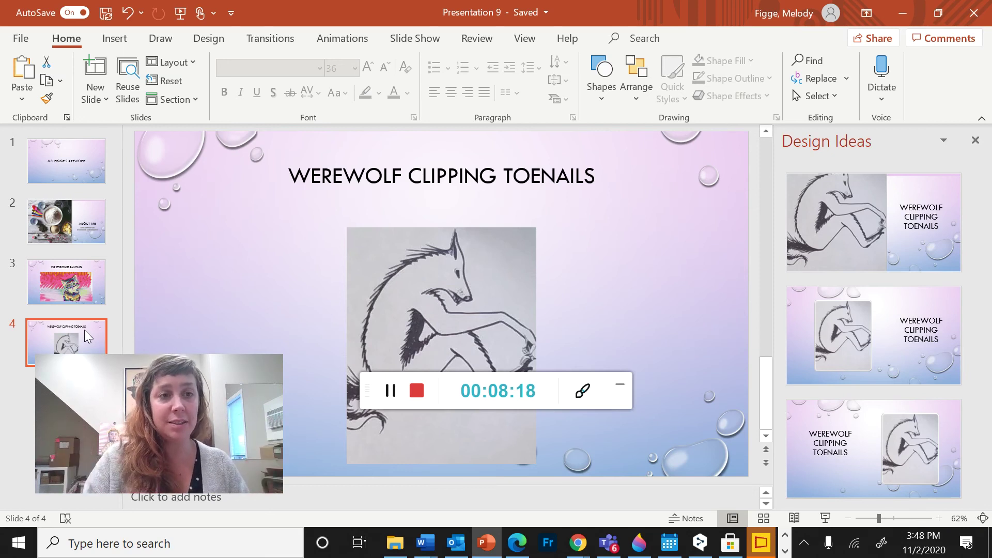
Step: Save a OneDrive copy of the deck named with the teacher's name plus 'Art Portfolio'
{"action": "left_click", "coordinate": [20, 41]}
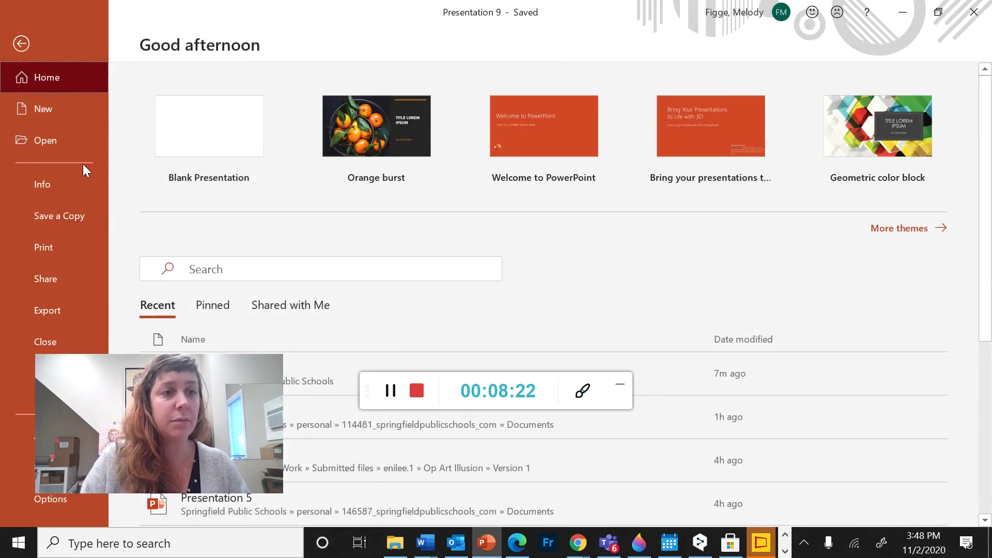
{"action": "left_click", "coordinate": [64, 220]}
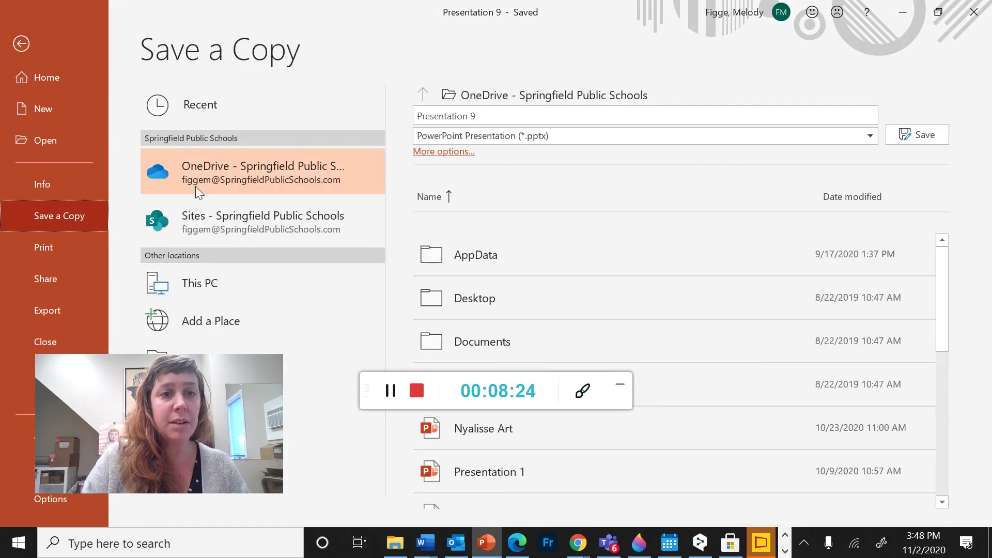
{"action": "left_click", "coordinate": [482, 115]}
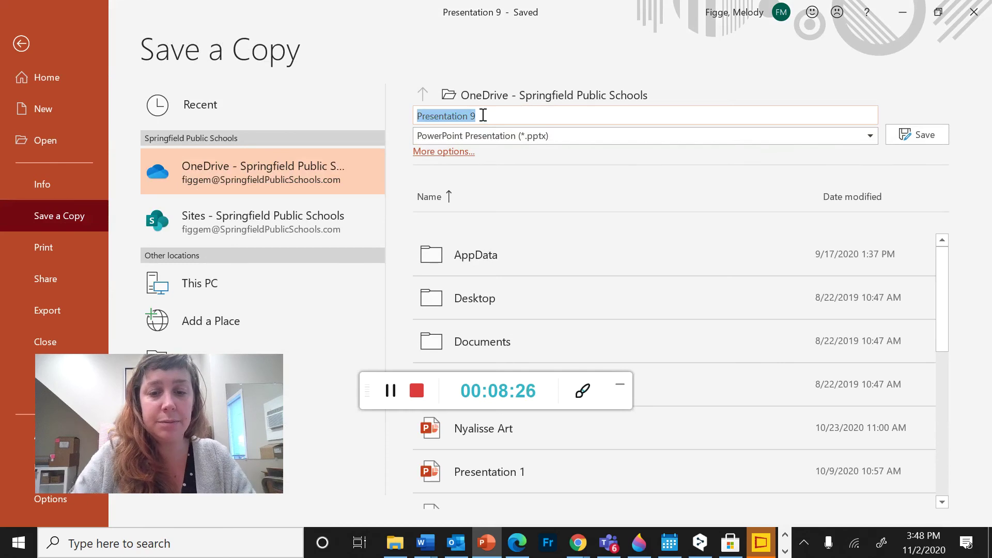
{"action": "type", "text": "Ms. Figge"}
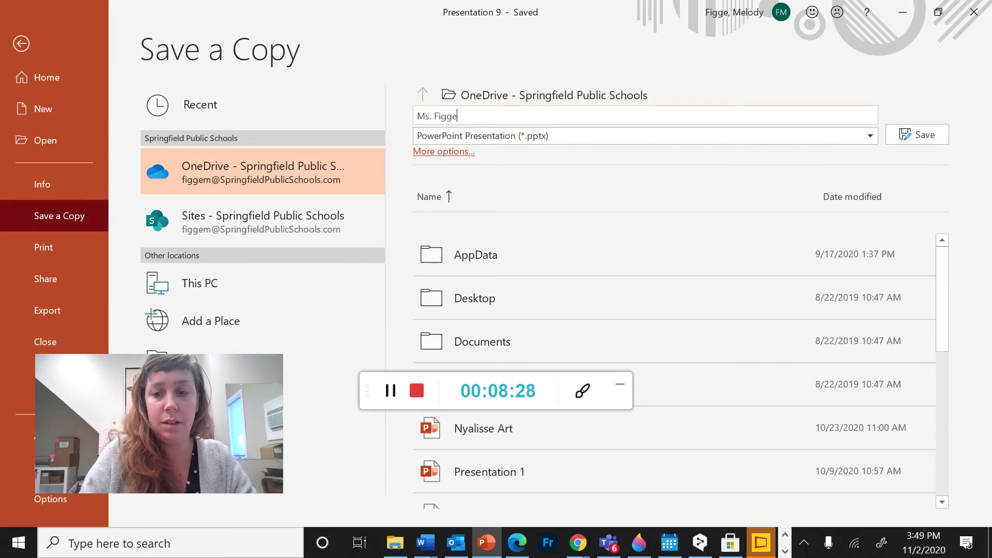
{"action": "type", "text": "'s Art Po"}
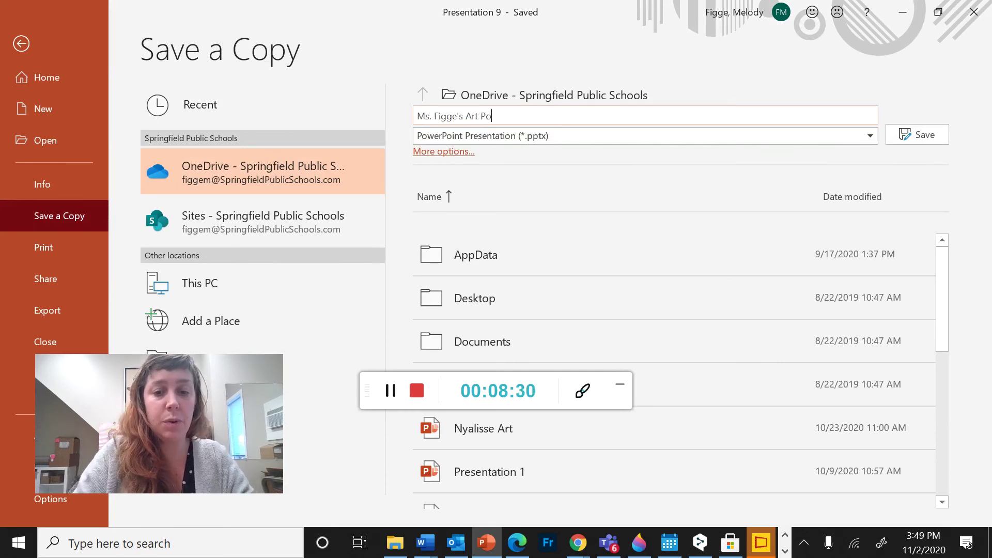
{"action": "type", "text": "rtfolio"}
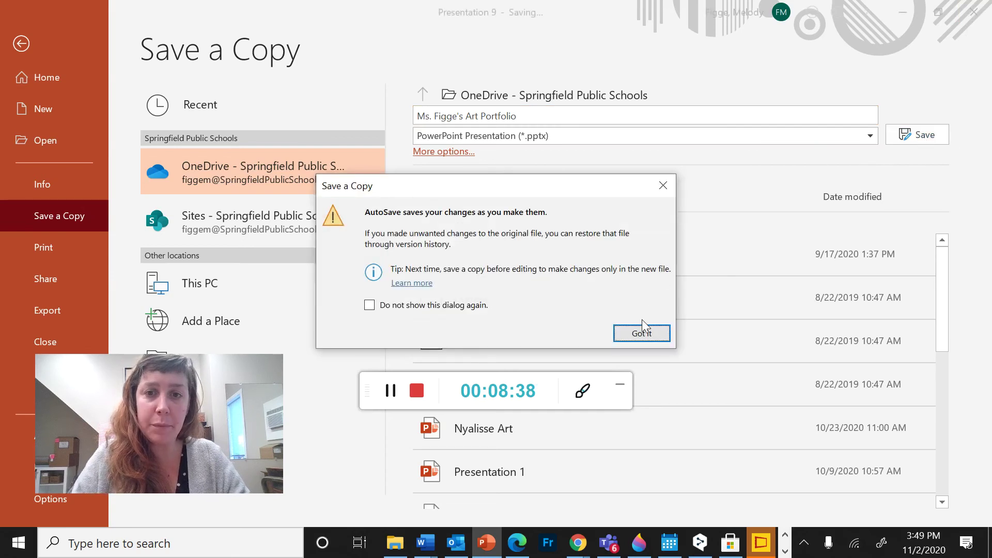
{"action": "left_click", "coordinate": [642, 322]}
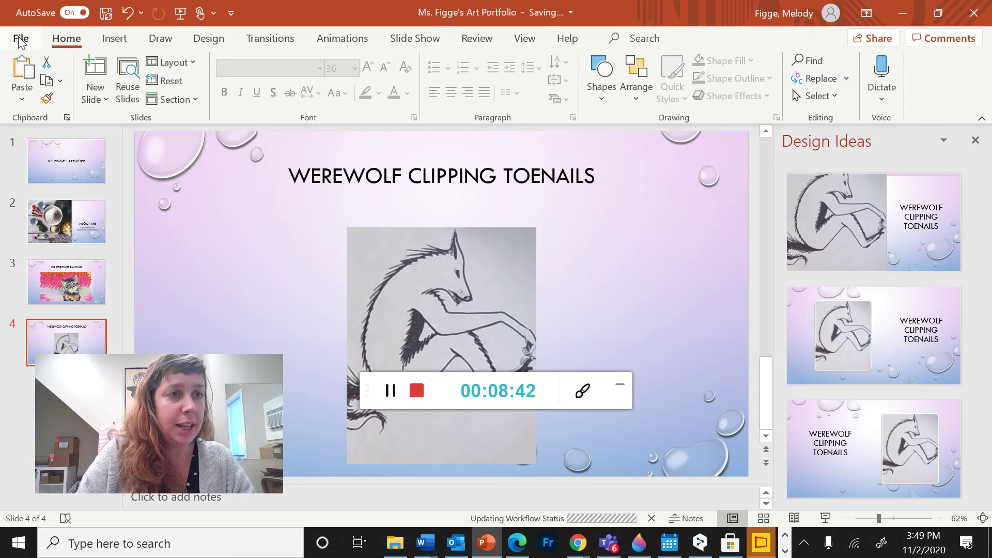
Step: Share the deck by attaching a PowerPoint Presentation copy to a new Outlook email
{"action": "left_click", "coordinate": [20, 39]}
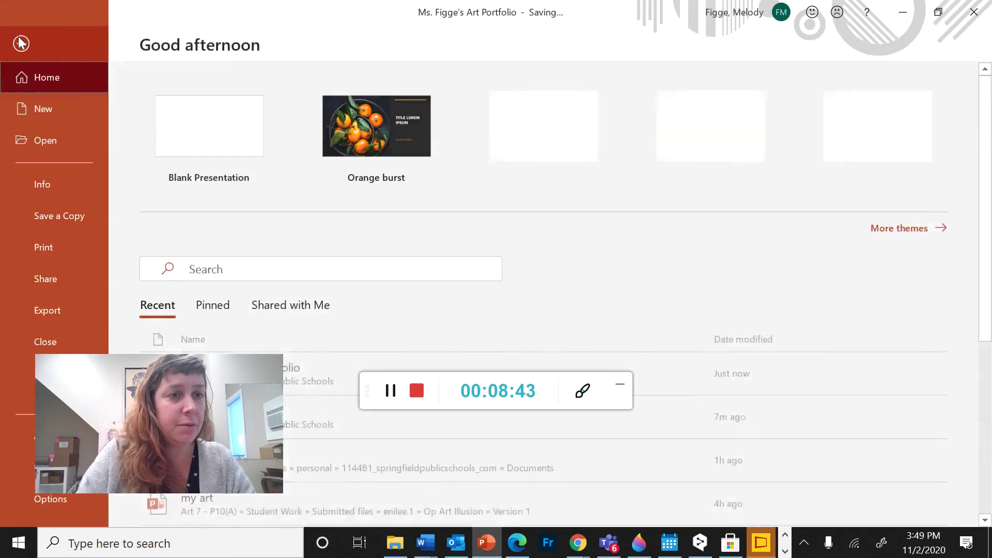
{"action": "left_click", "coordinate": [44, 282]}
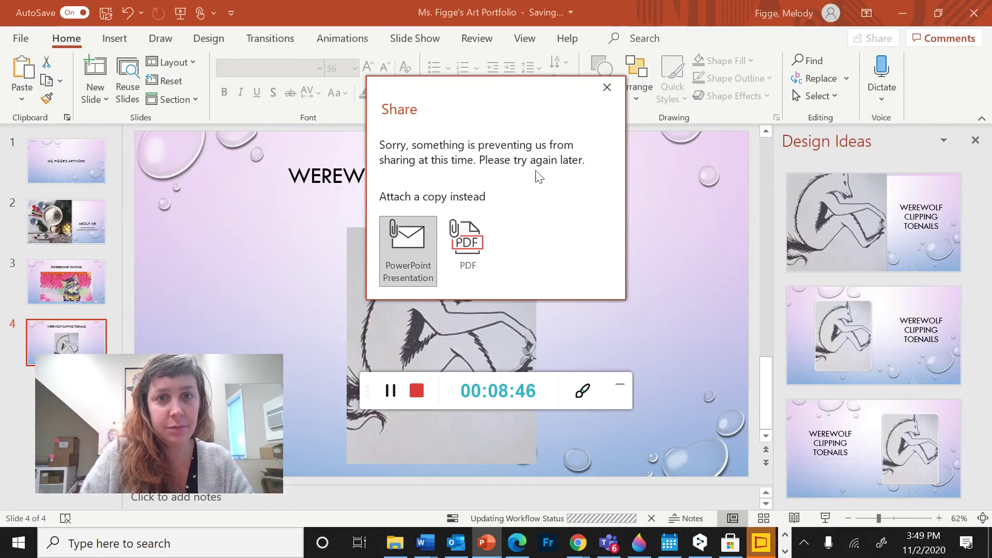
{"action": "left_click", "coordinate": [411, 249]}
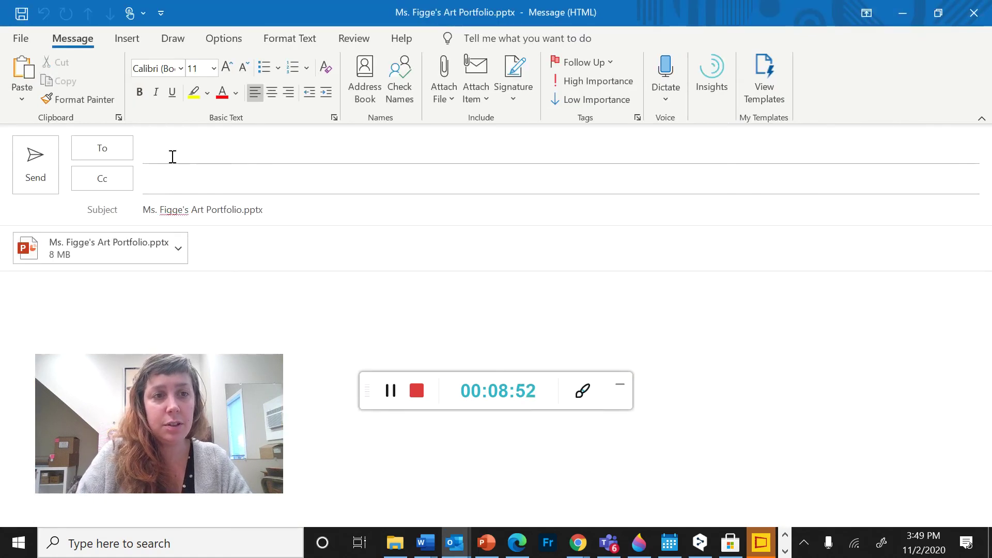
Step: Address the email to the teacher's own school account from Recent People and send it
{"action": "left_click", "coordinate": [170, 154]}
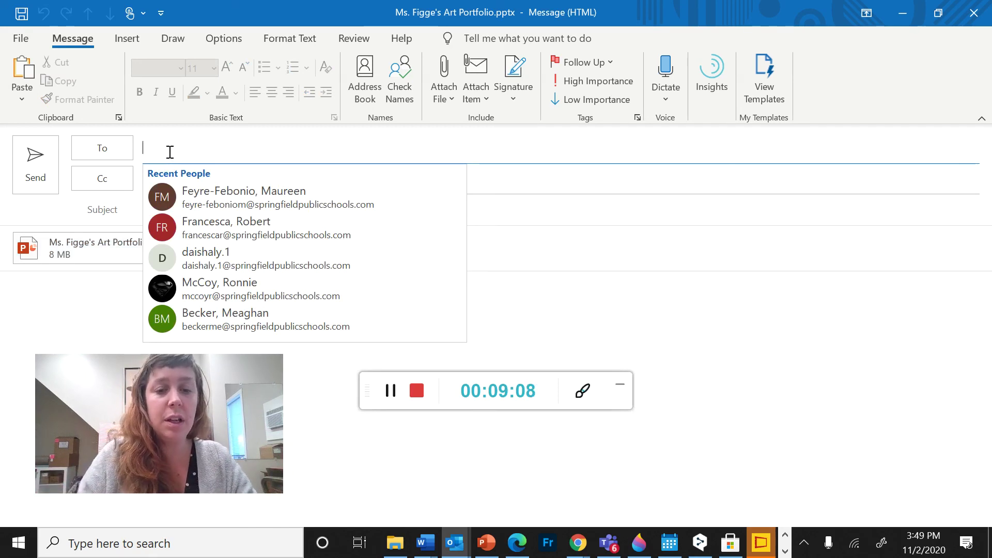
{"action": "type", "text": "figge"}
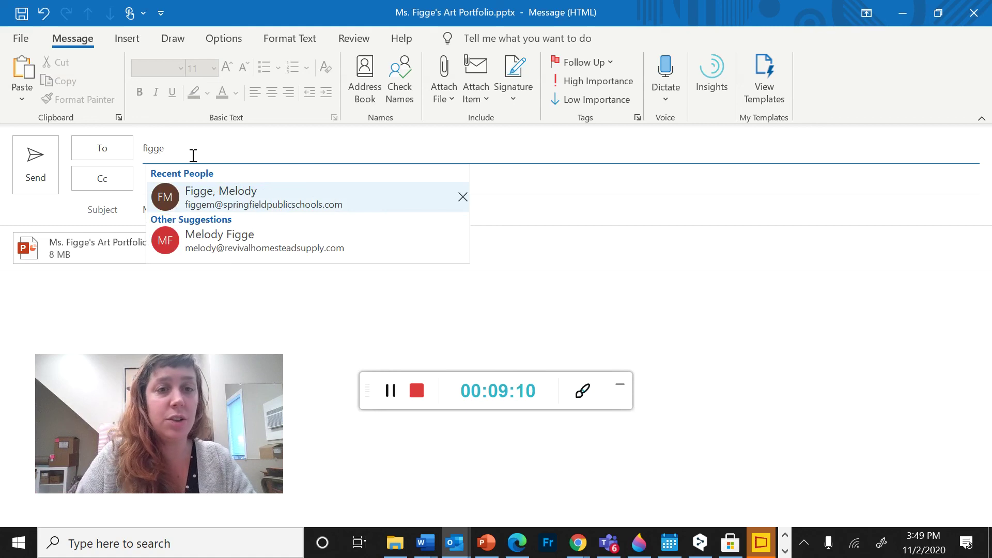
{"action": "left_click", "coordinate": [217, 196]}
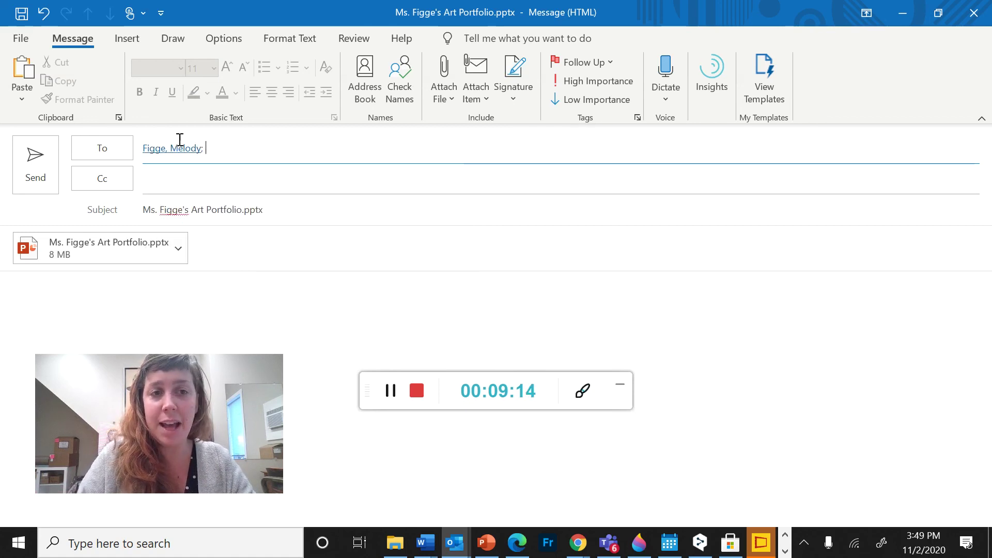
{"action": "left_click", "coordinate": [34, 163]}
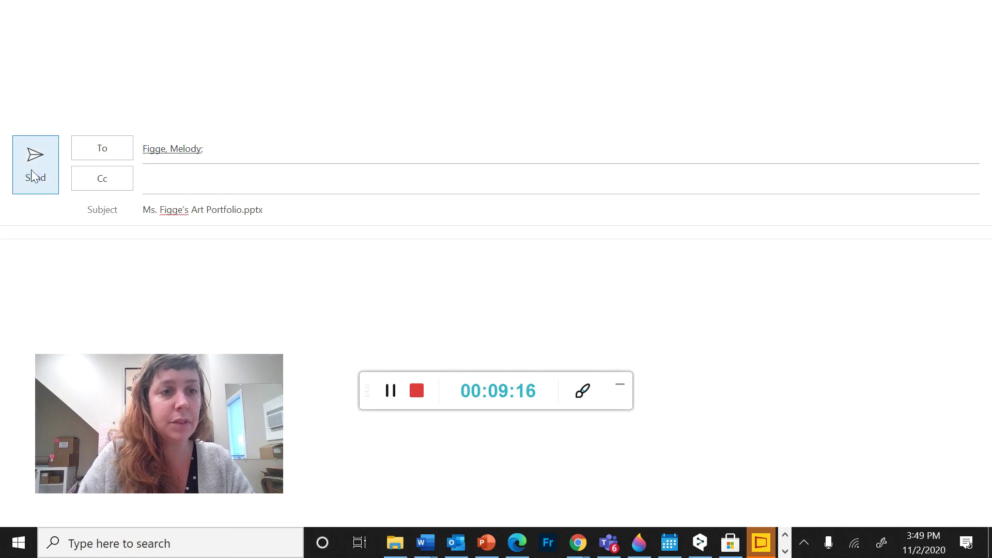